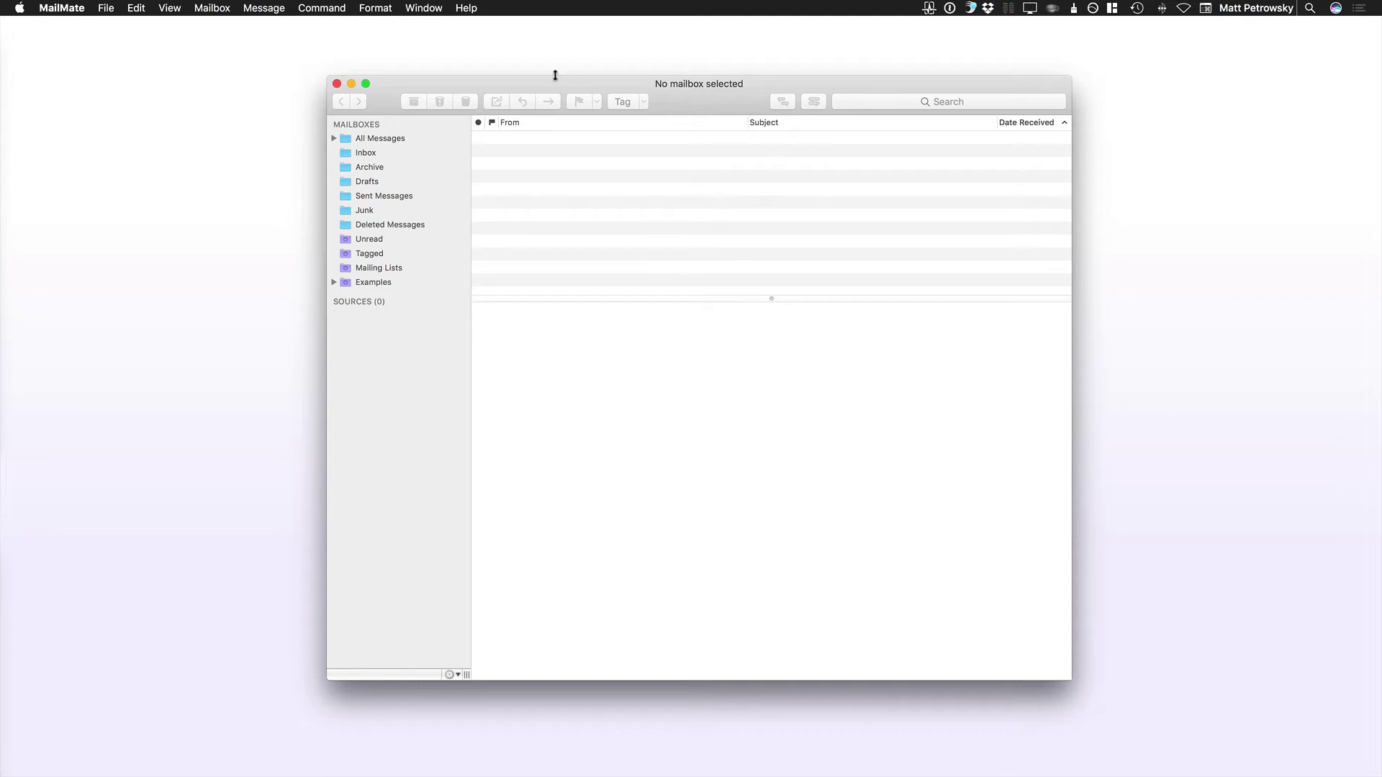
- Open MailMate Help and scroll through its Introduction page
click(467, 8)
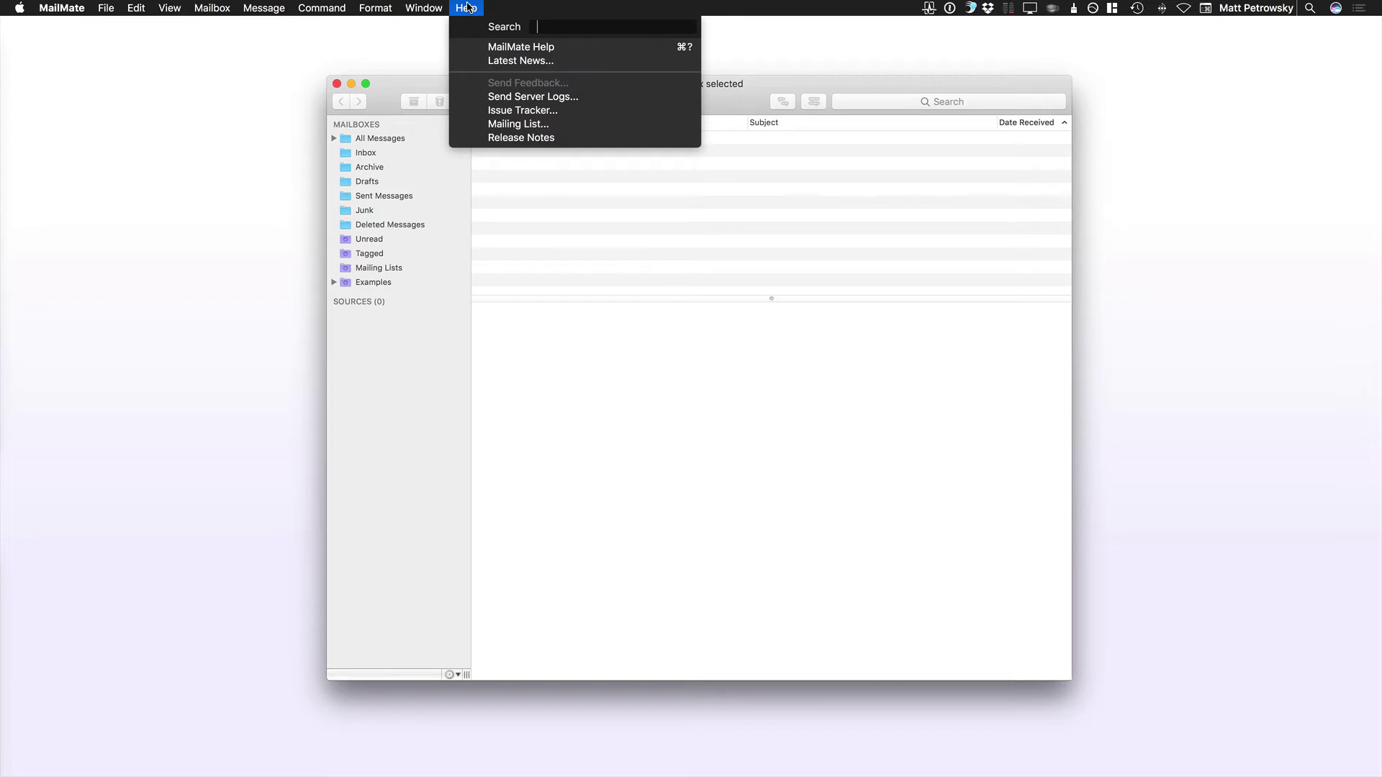
click(526, 46)
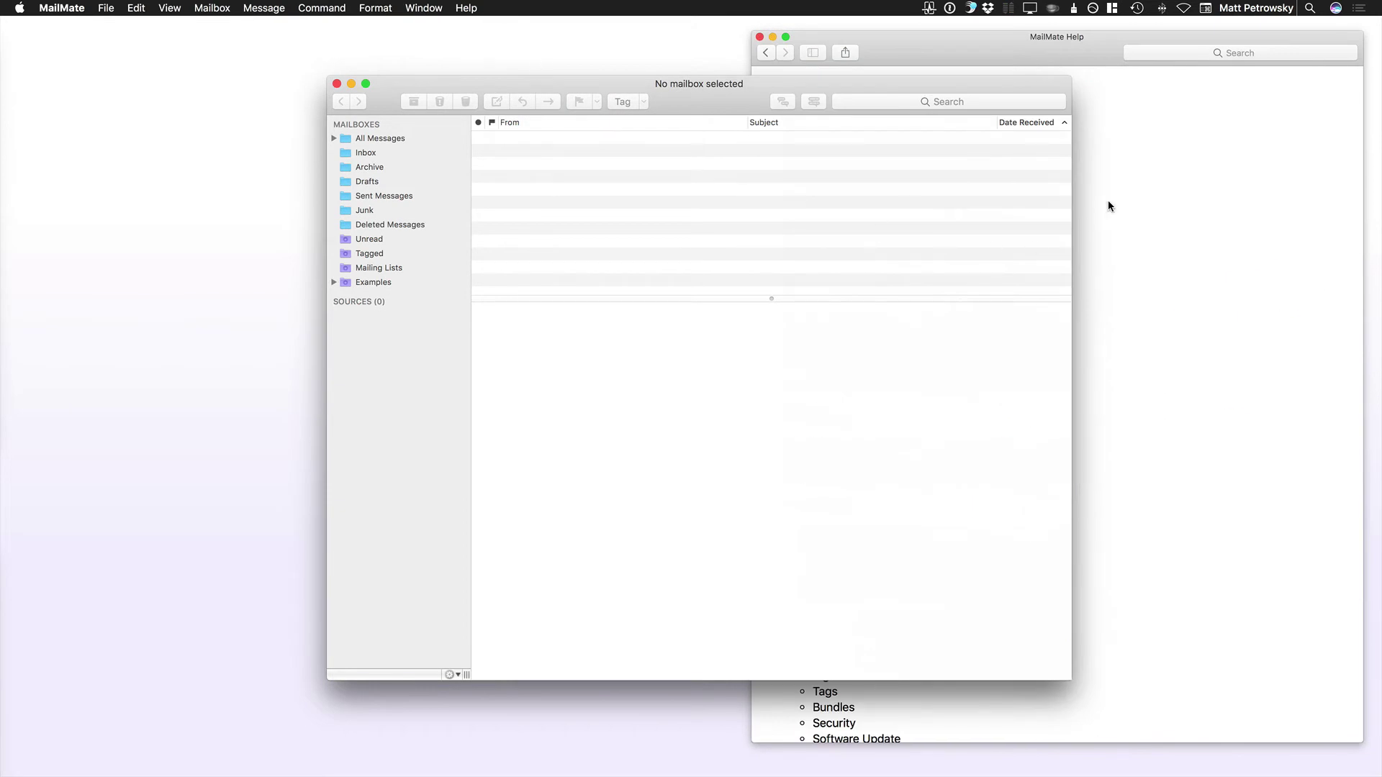
click(1108, 206)
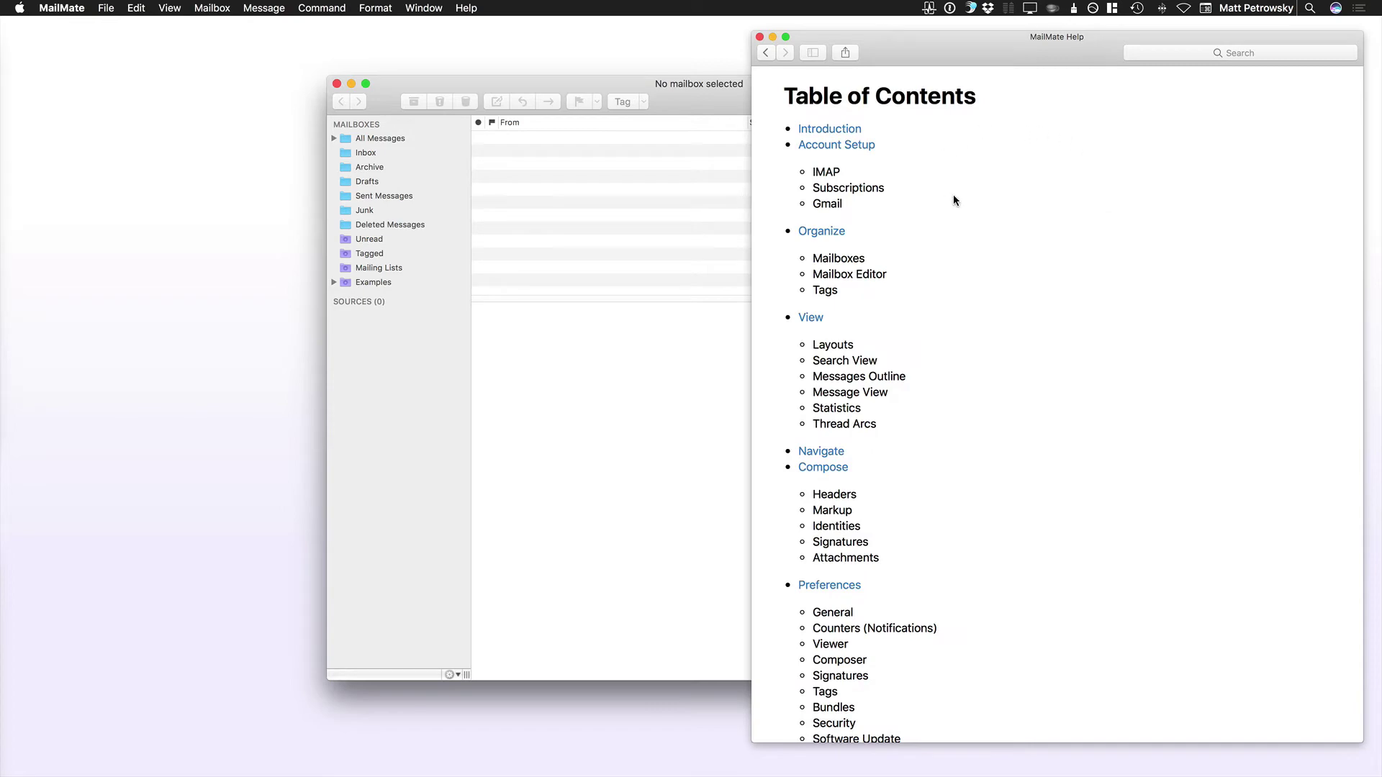
click(839, 129)
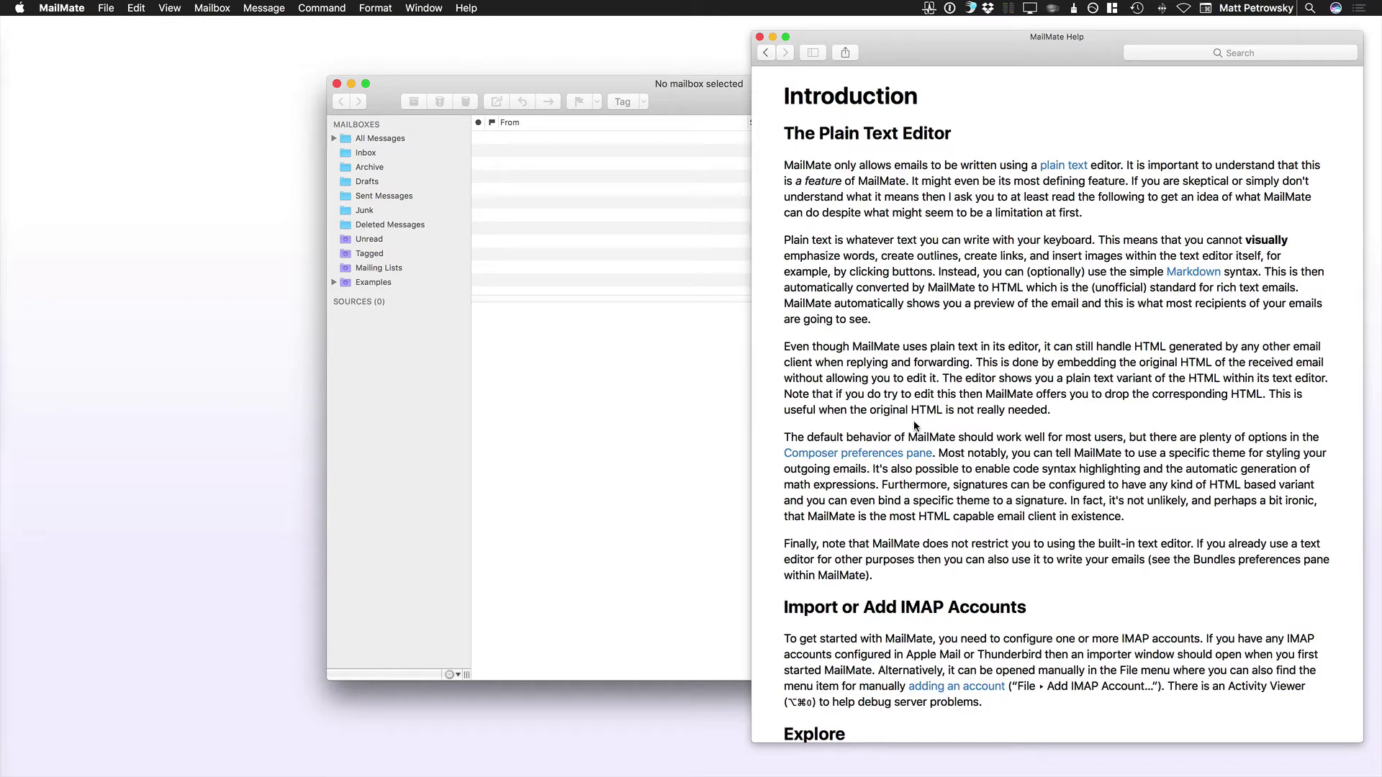
scroll(914, 424, down, 5)
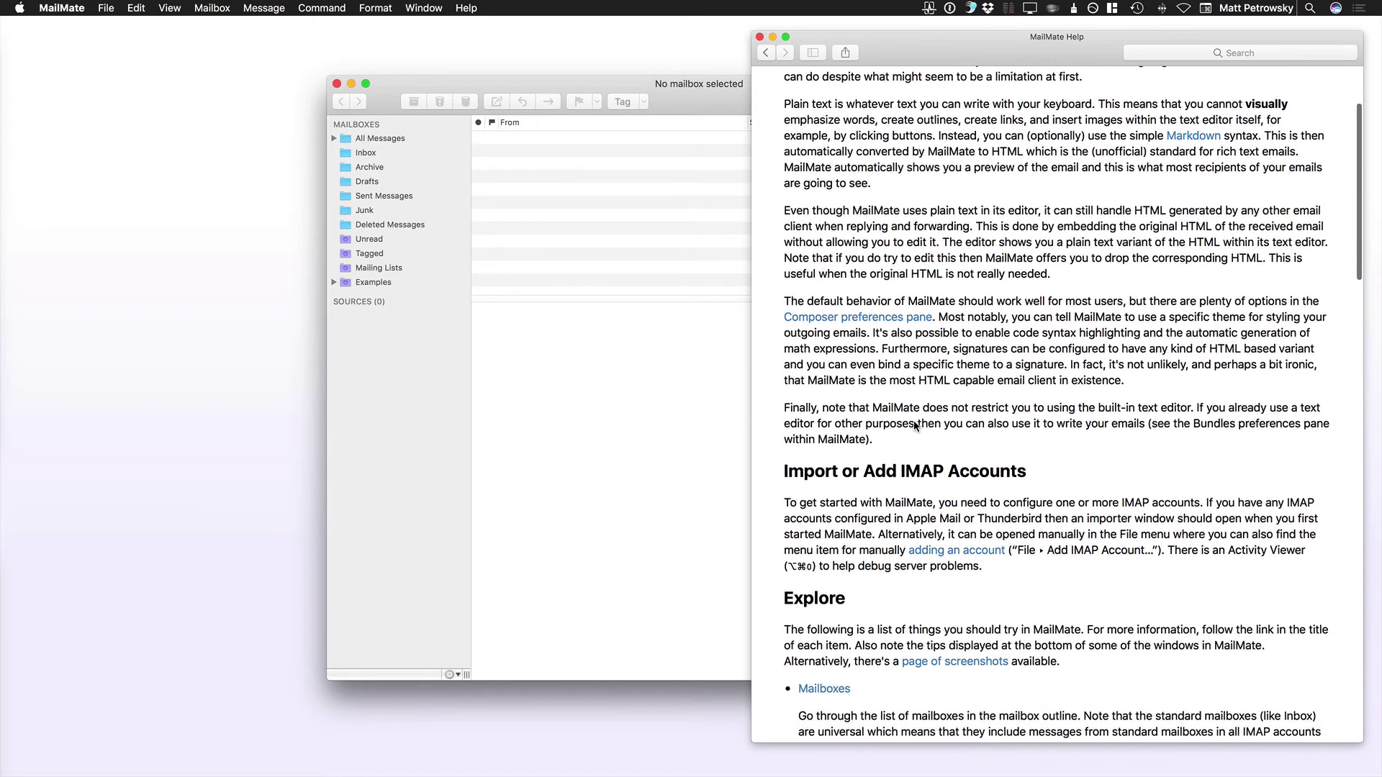
scroll(914, 426, down, 4)
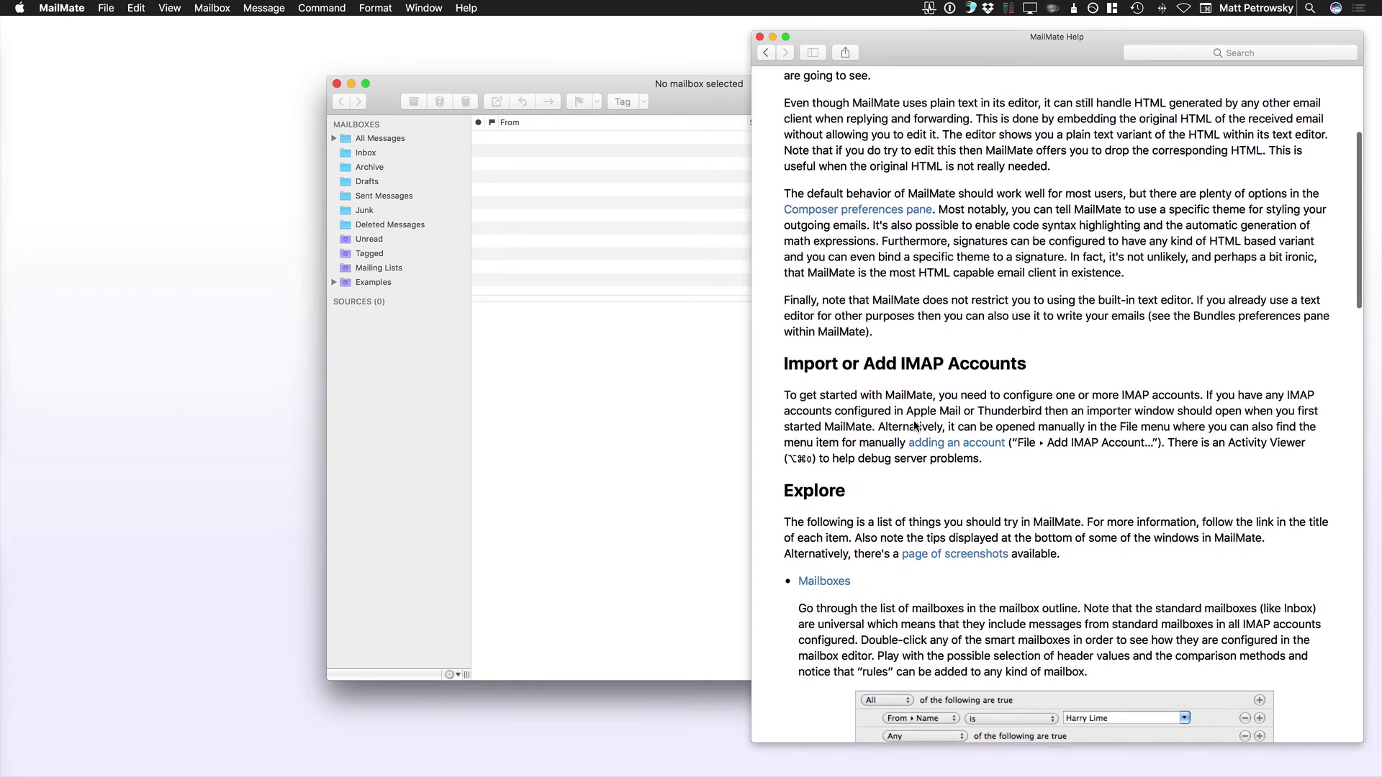
scroll(915, 426, down, 1)
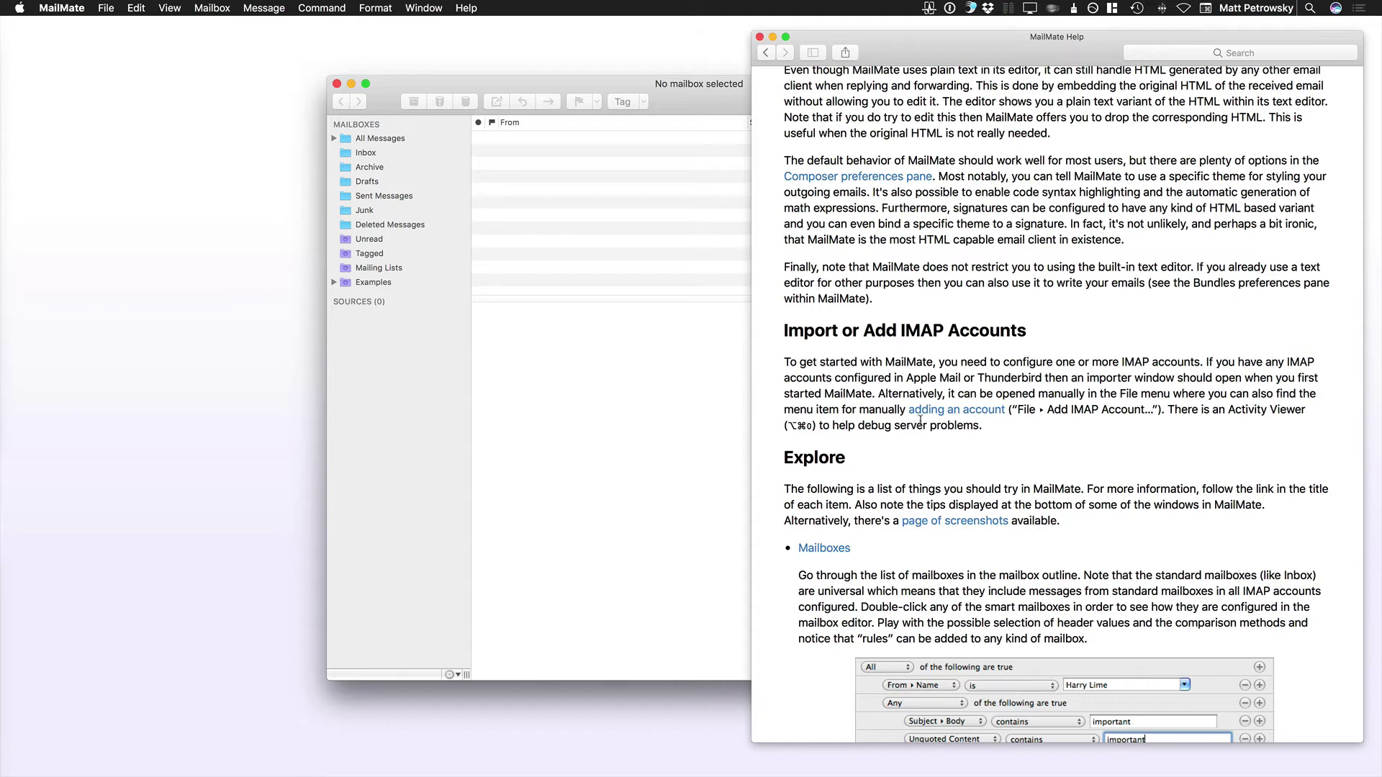
- Switch to the main mail window, then back to Help and scroll to the top
click(693, 103)
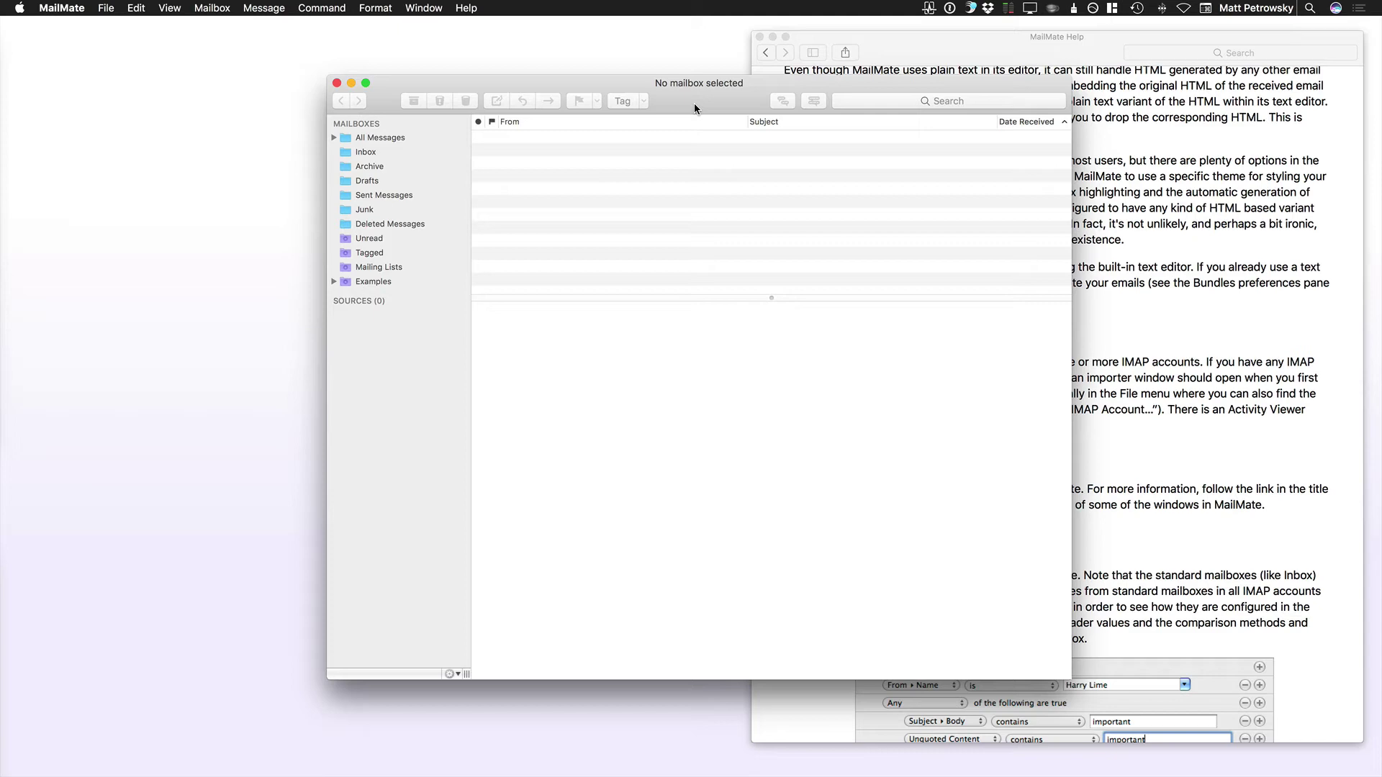
click(1121, 213)
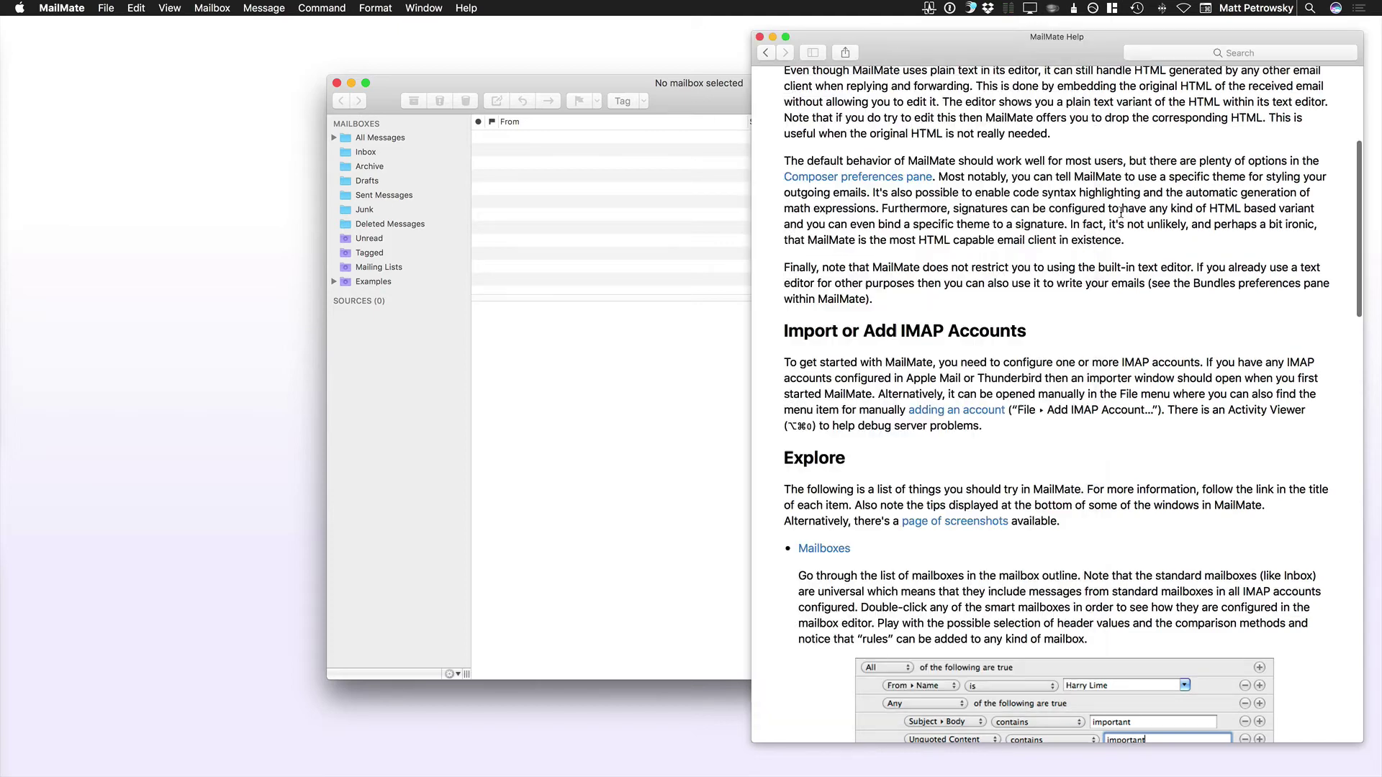
scroll(874, 133, up, 8)
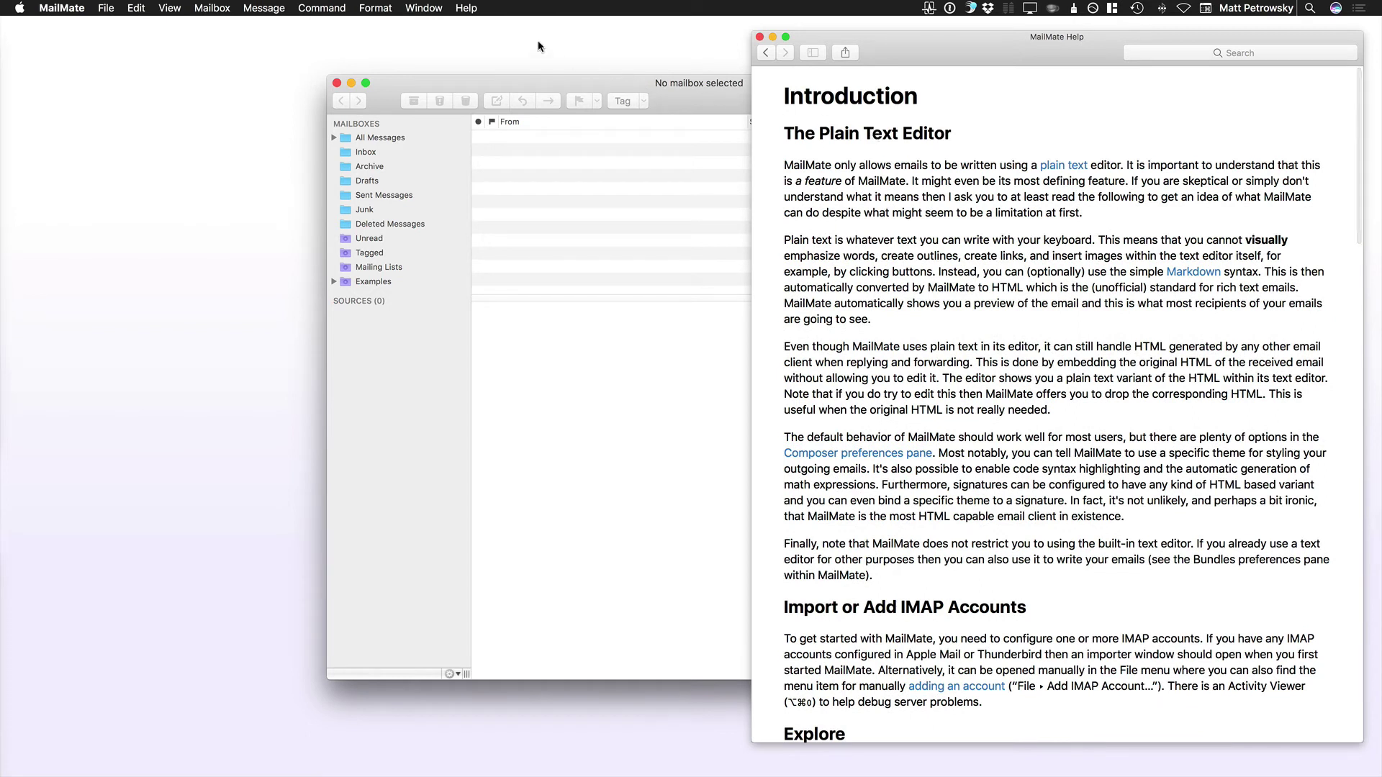
- Scroll through the help's Table of Contents, then close the Help window
click(471, 10)
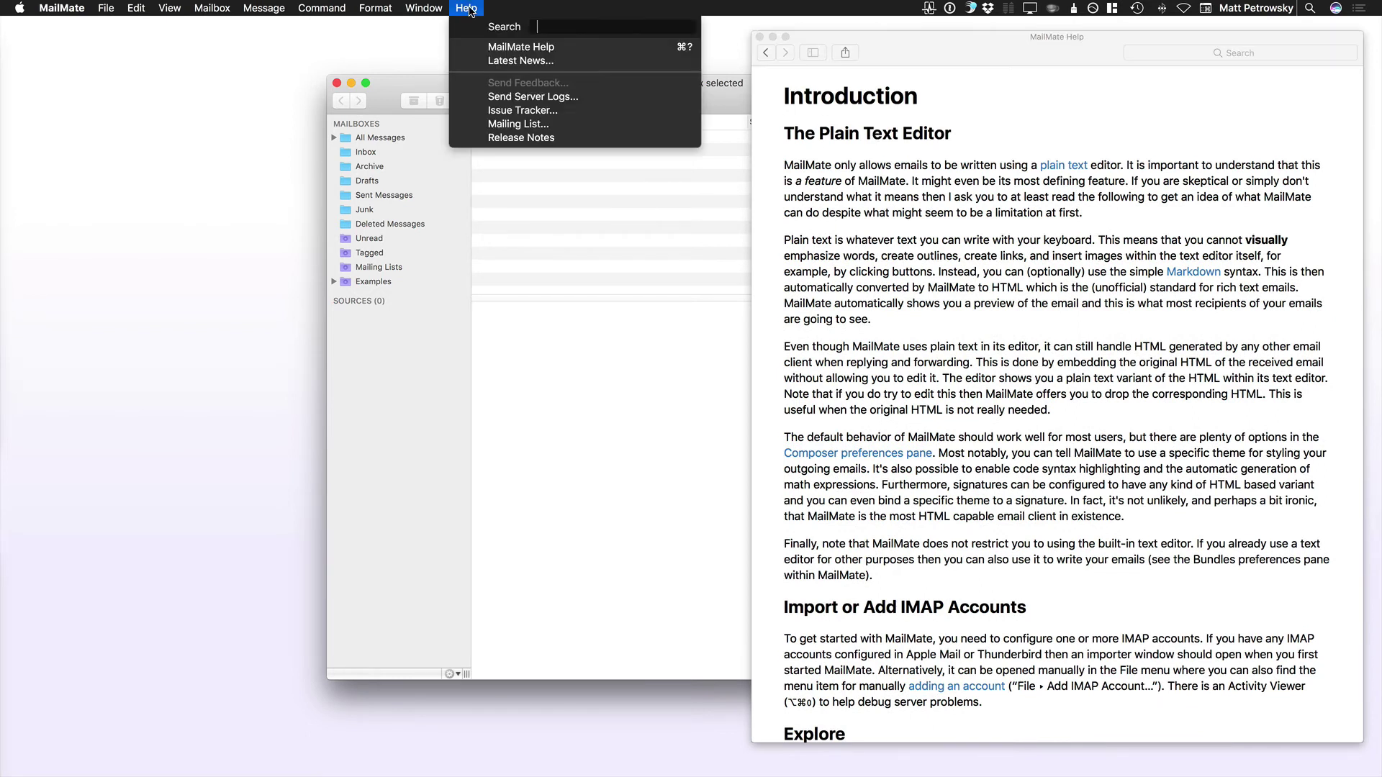
click(575, 47)
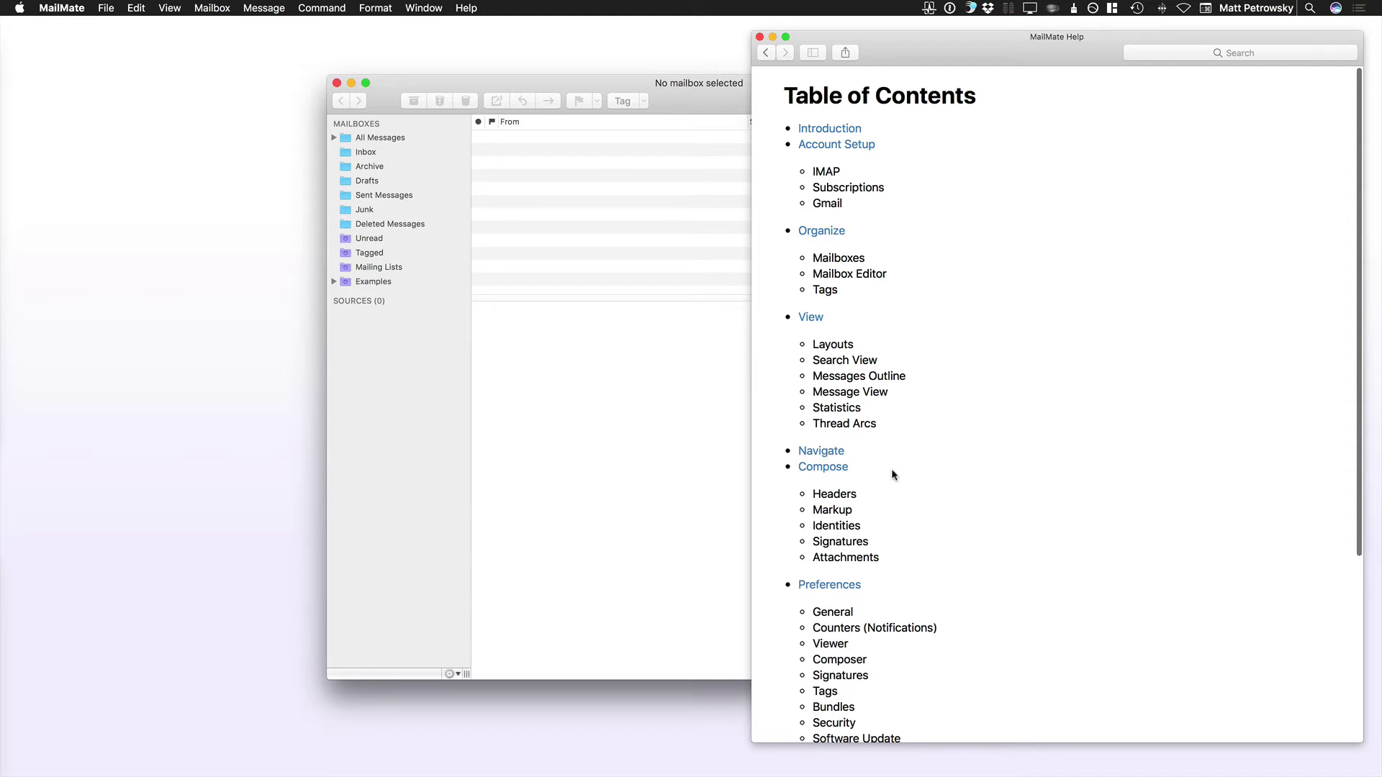
scroll(892, 473, down, 5)
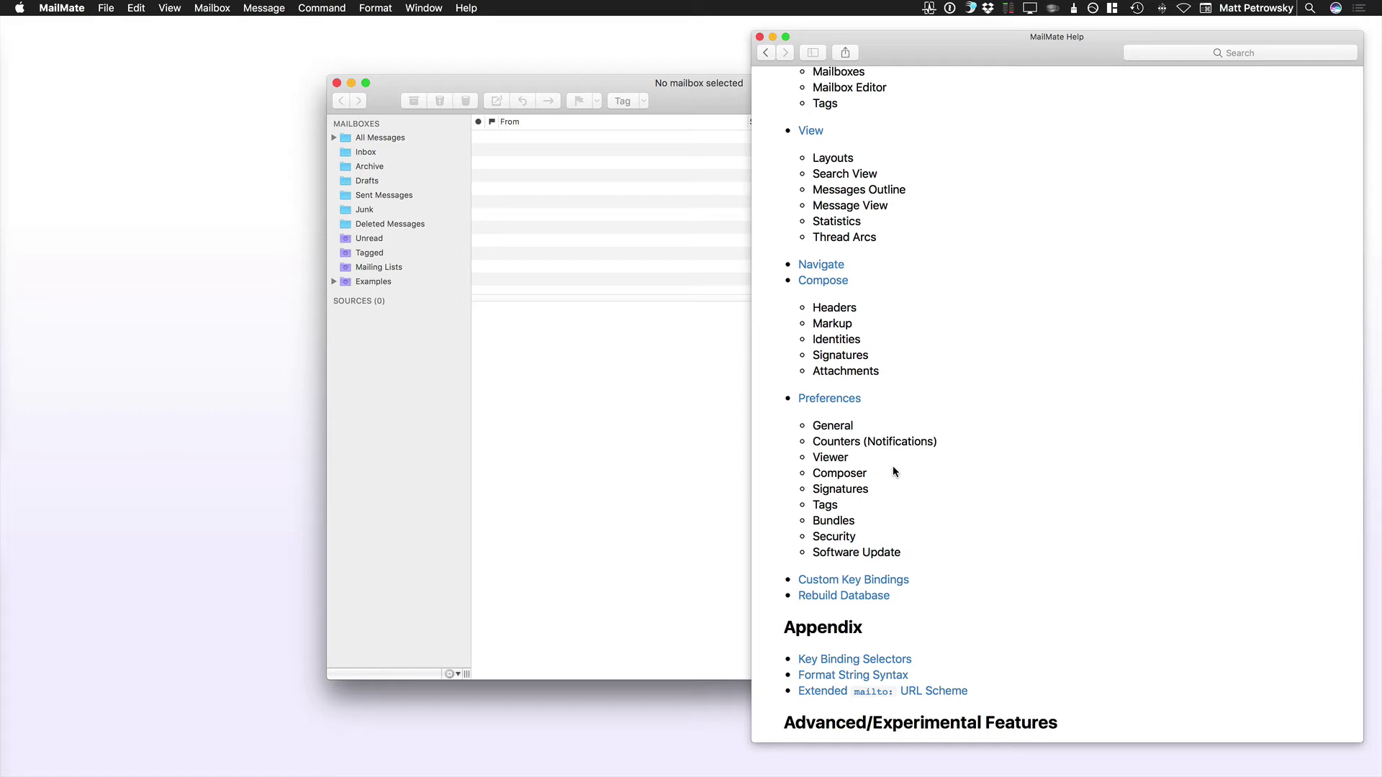
click(759, 37)
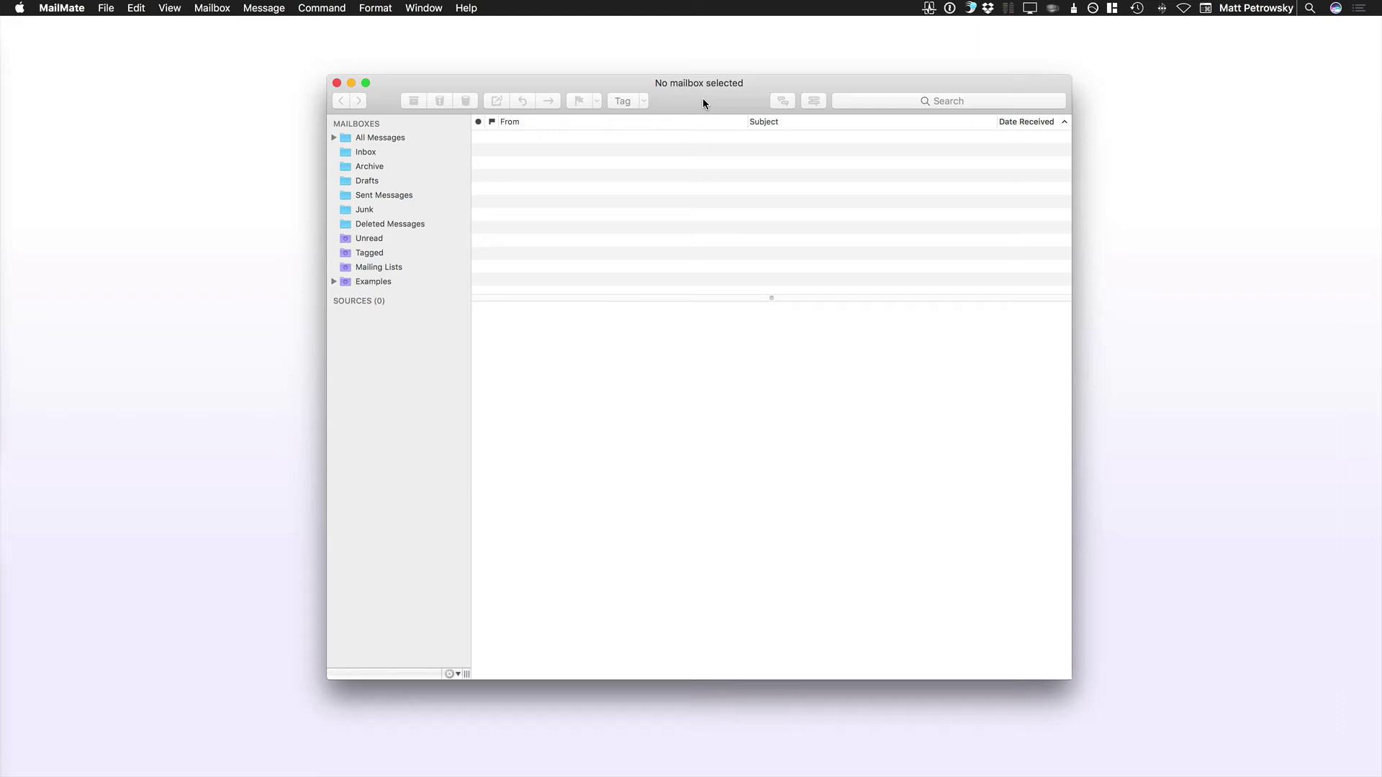
- Open Preferences with Cmd+comma, then move the window up and widen it
key(super+comma)
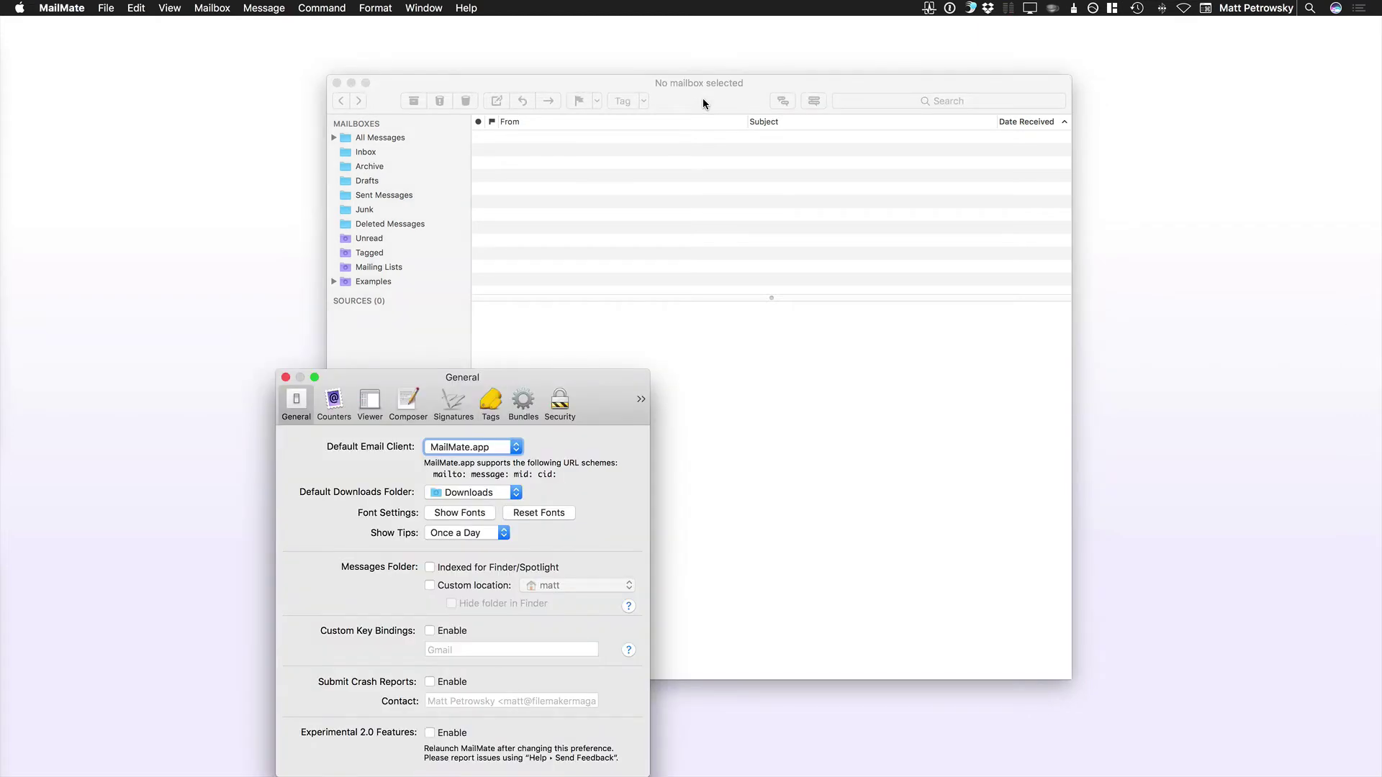
drag(598, 373, 792, 93)
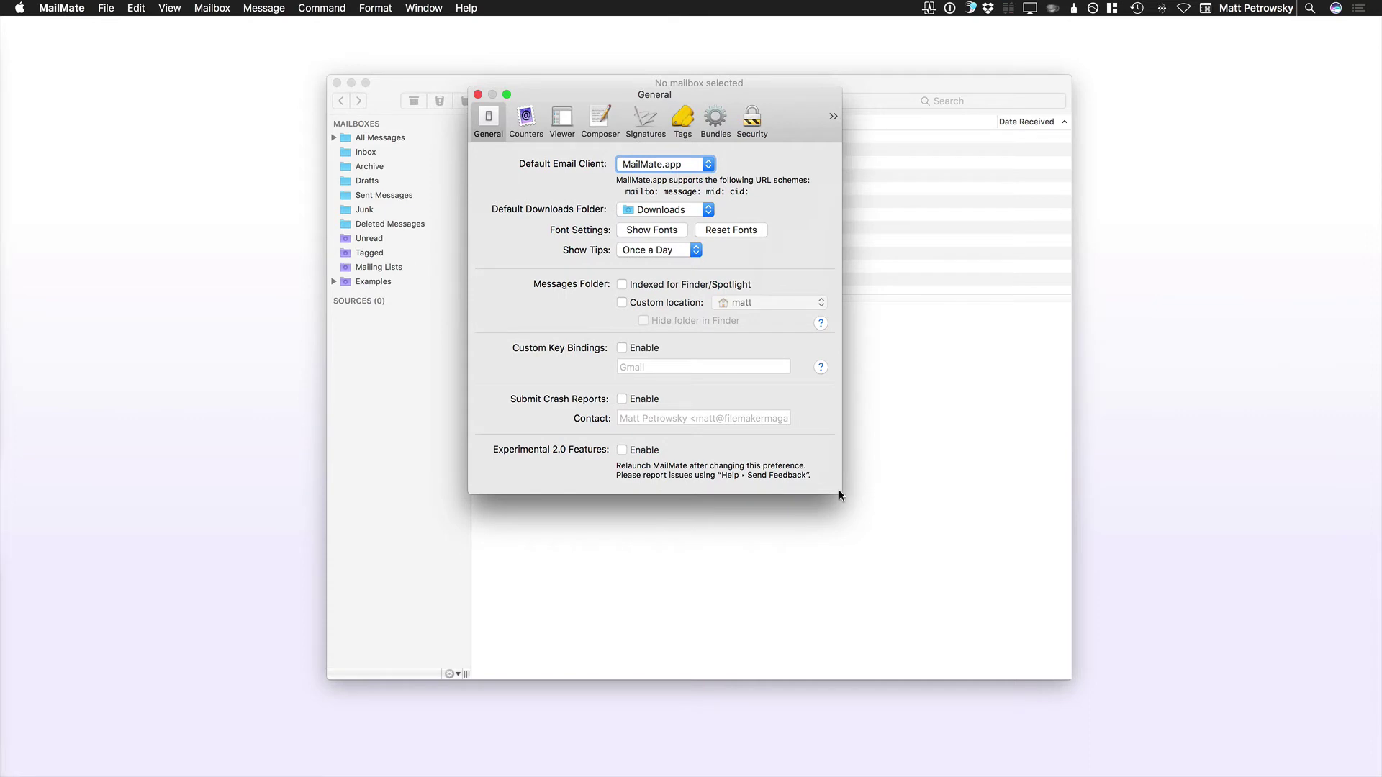
drag(841, 490, 997, 483)
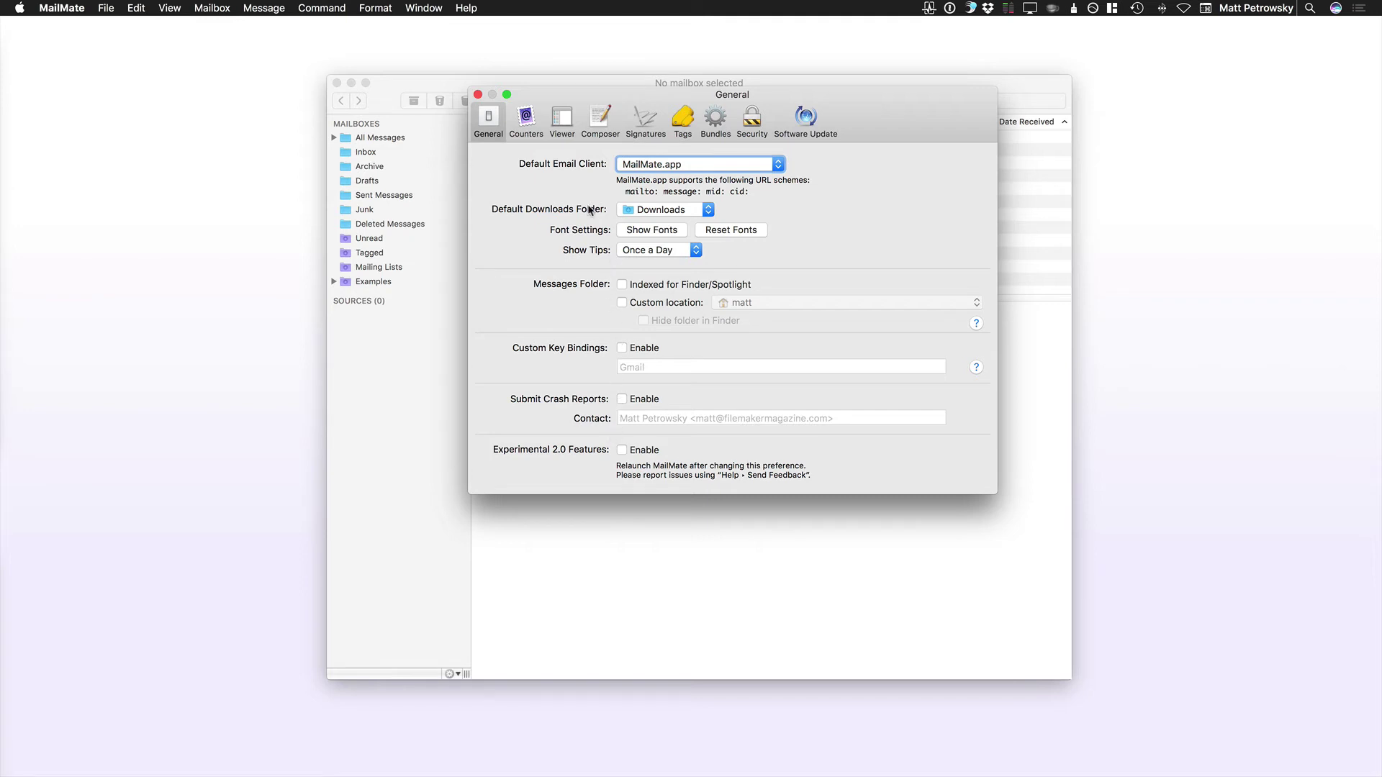
- Browse the Counters, Viewer, Composer, Signatures, Tags and Bundles panes, enlarging Bundles, then close Preferences
click(525, 121)
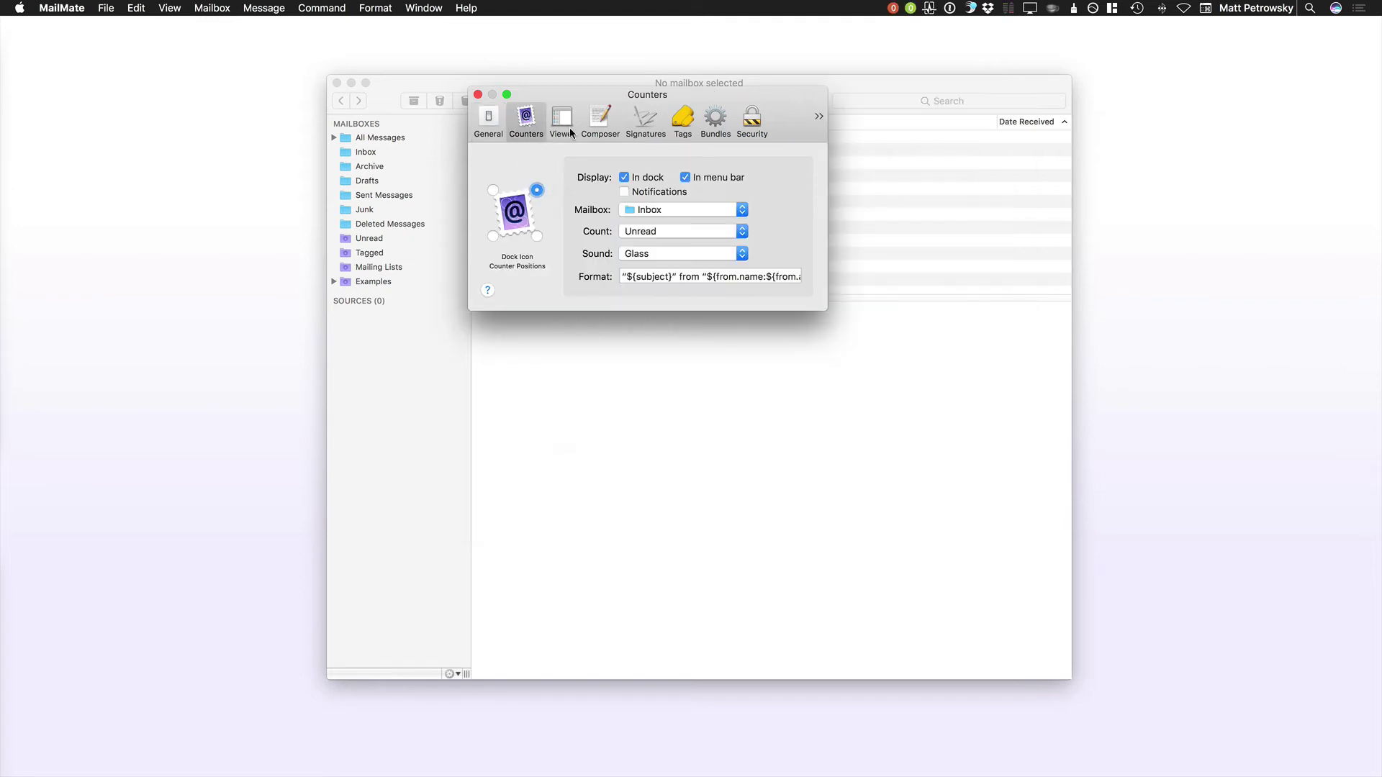
click(569, 124)
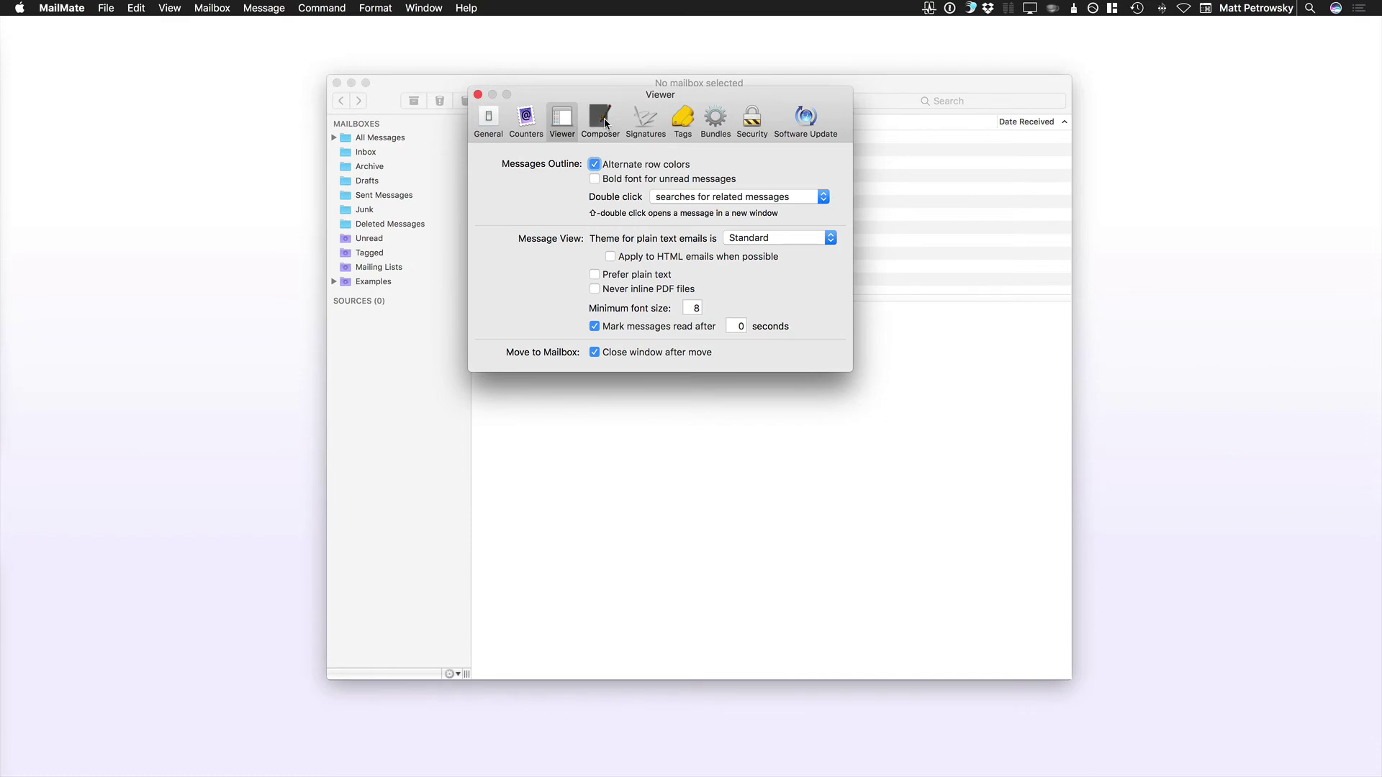
click(603, 118)
click(646, 126)
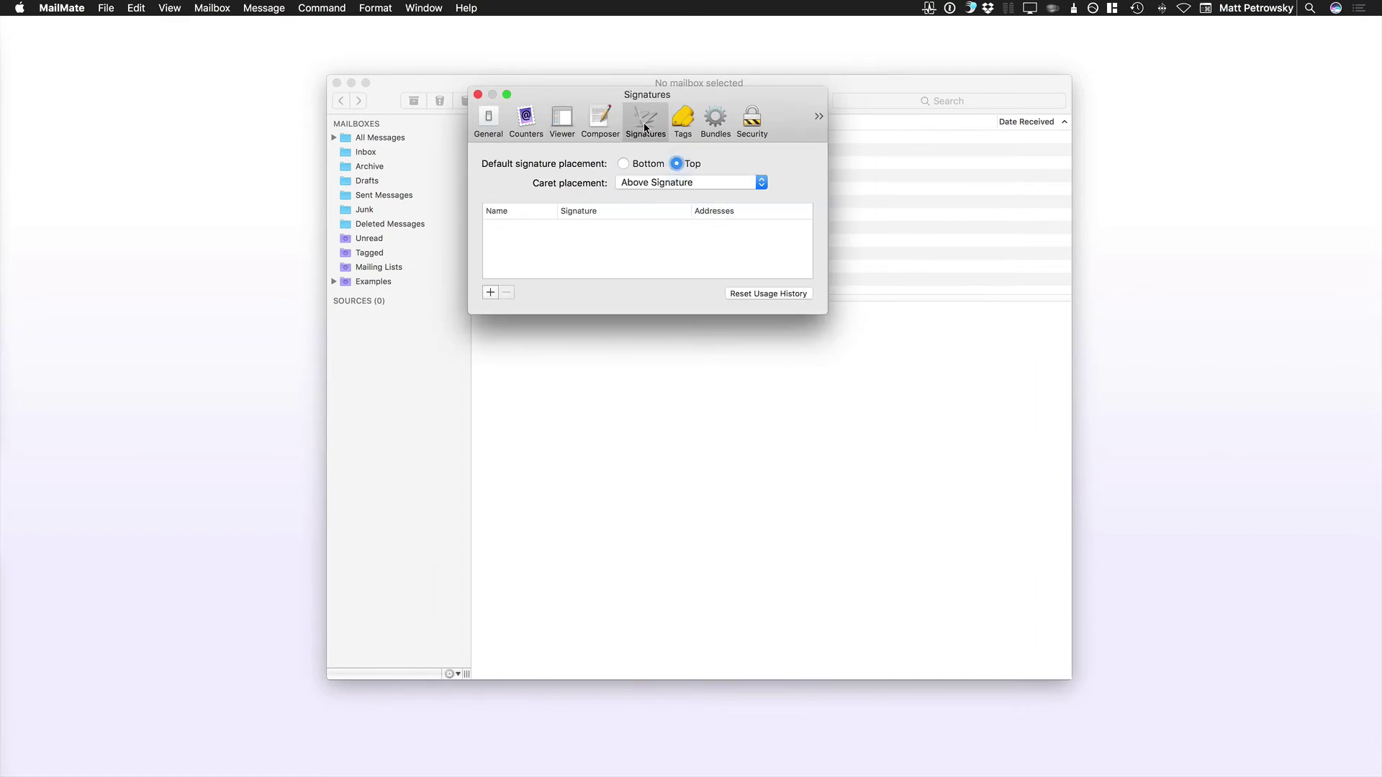
click(683, 124)
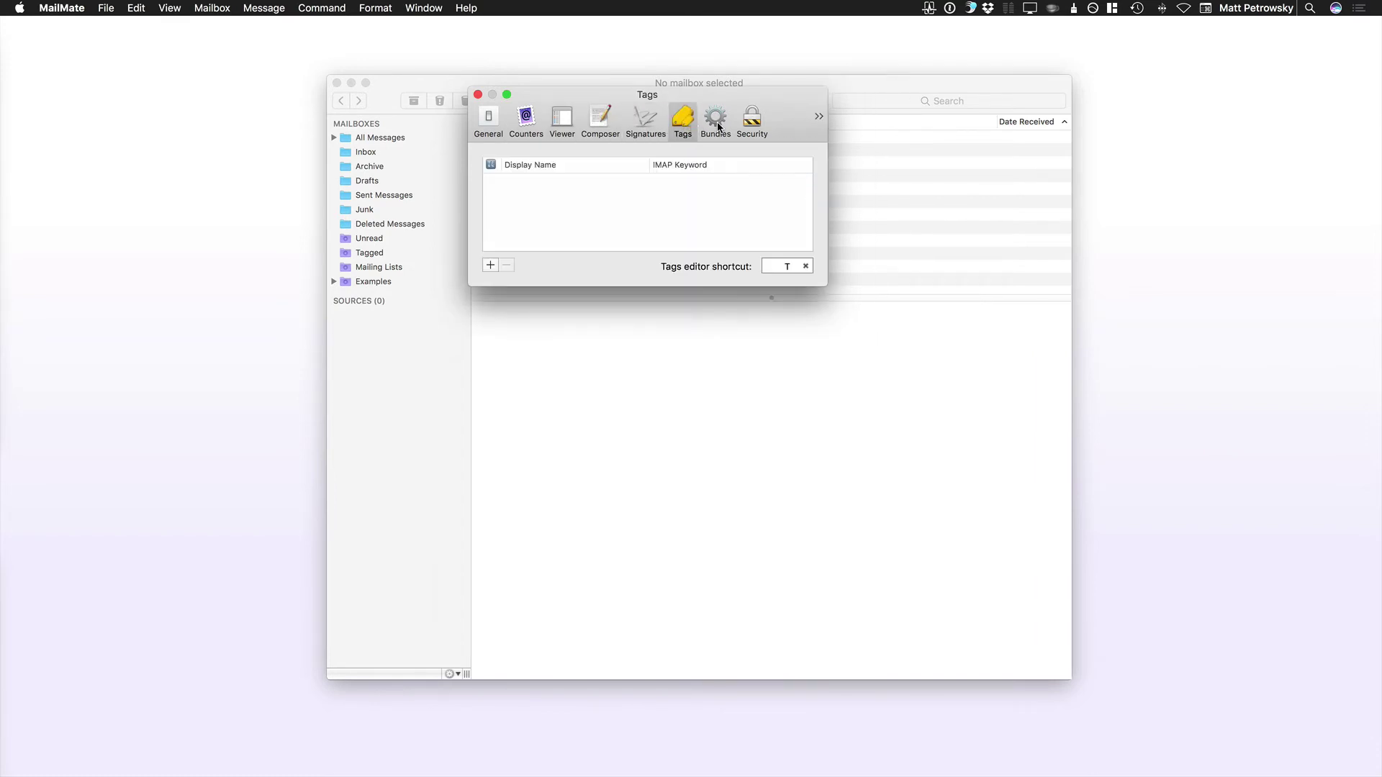
click(716, 124)
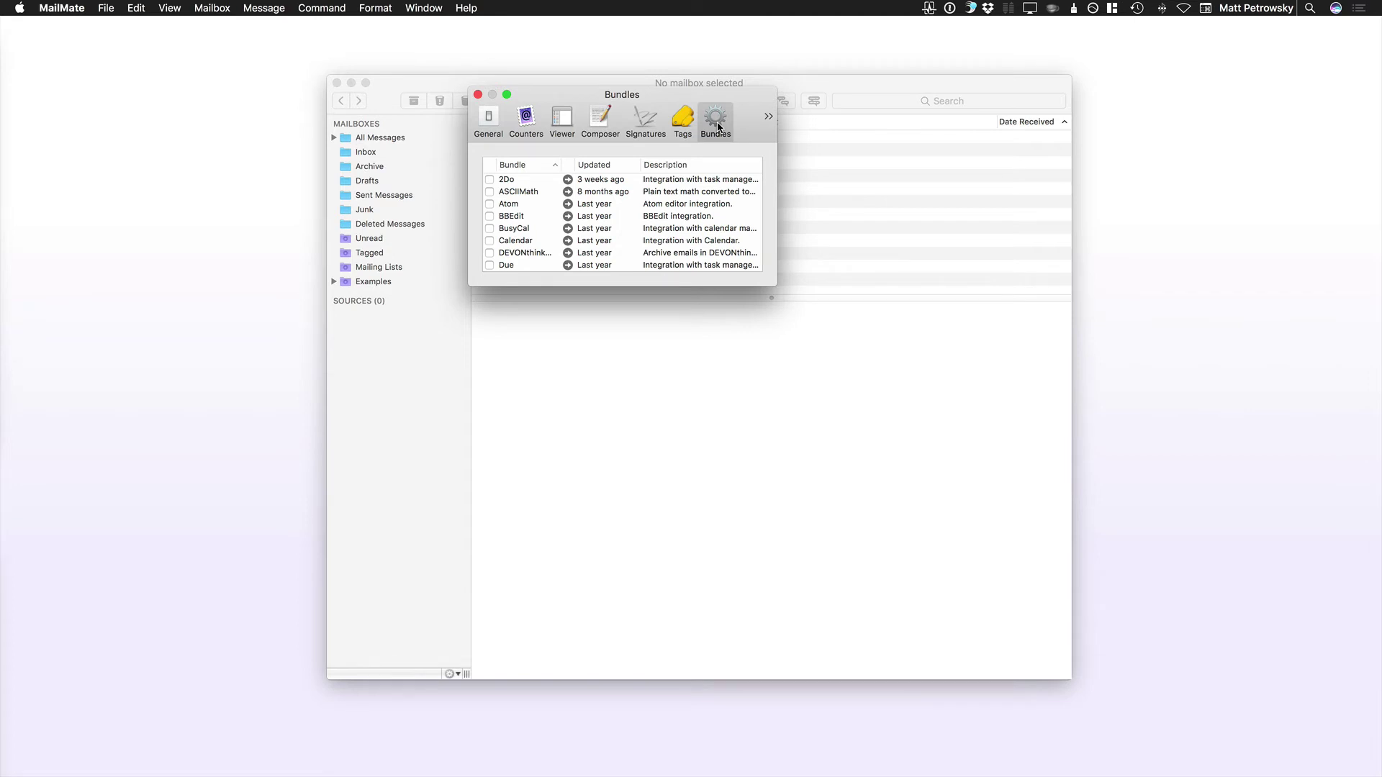
drag(777, 286, 999, 401)
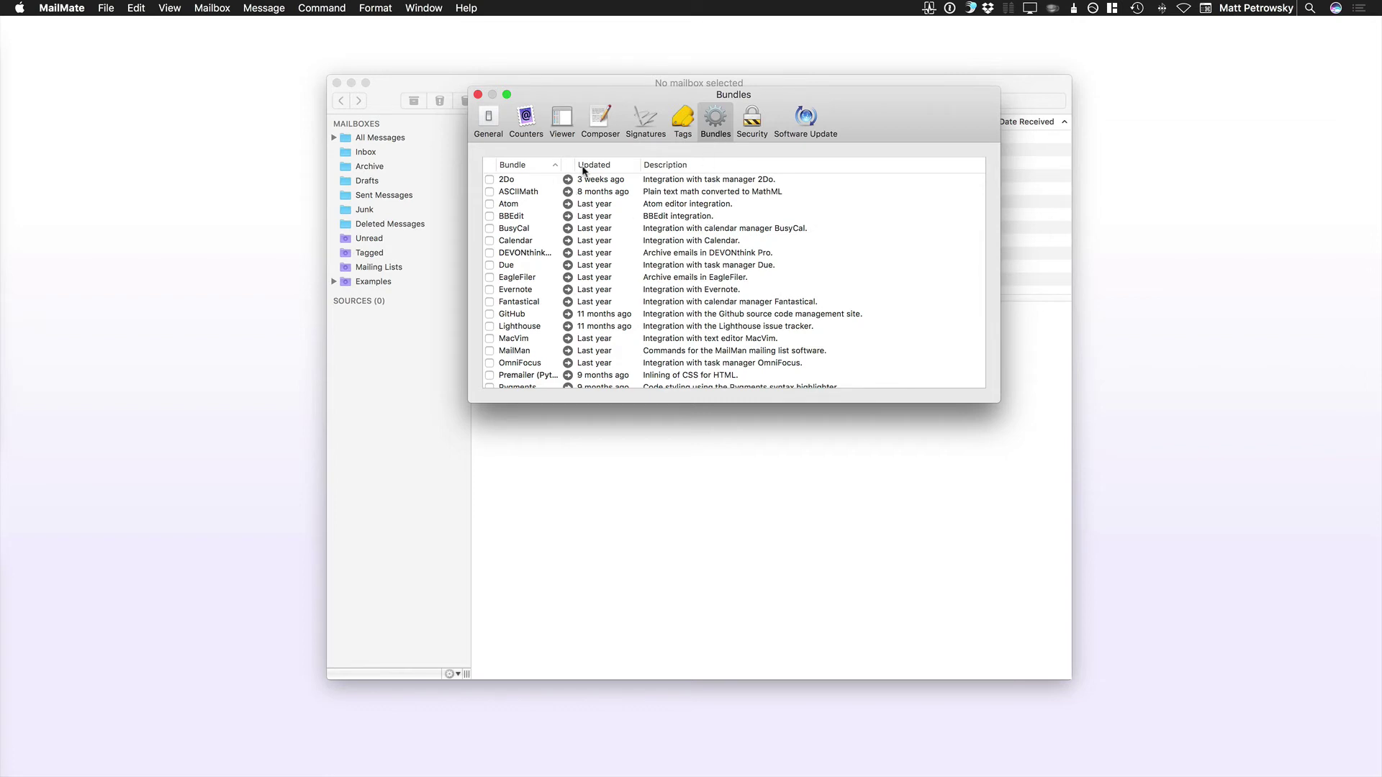
click(477, 95)
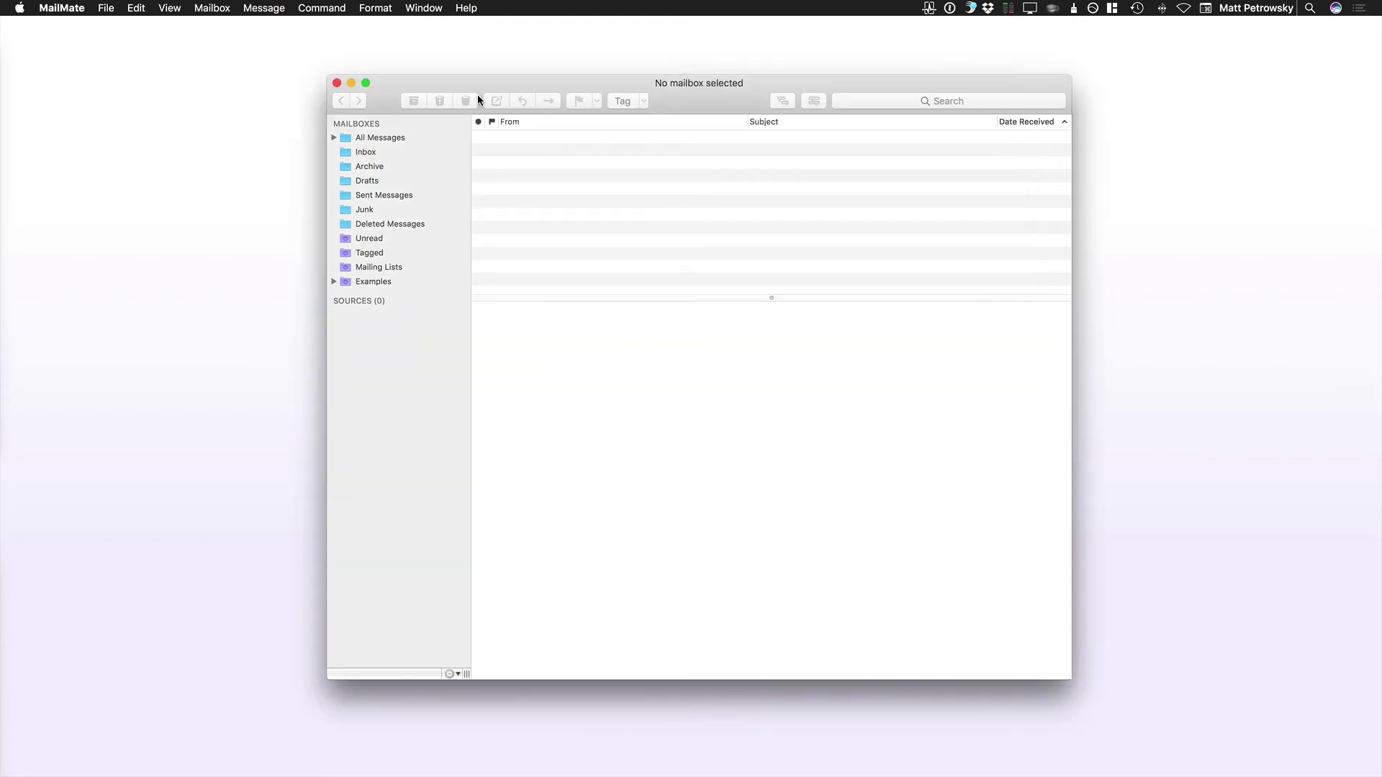
- Select Unread, then Tagged, and expand Examples to list Last Week, Years and Flagged
click(347, 241)
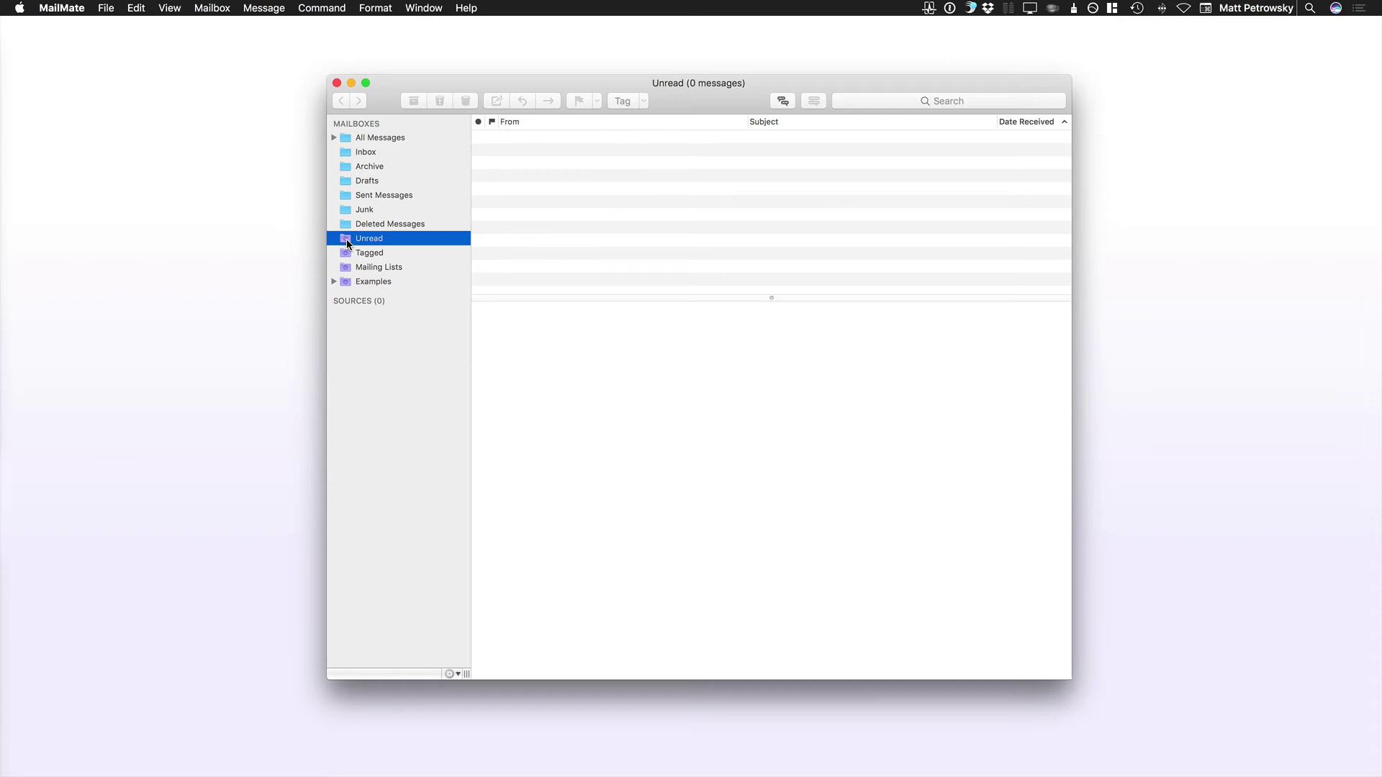
click(347, 255)
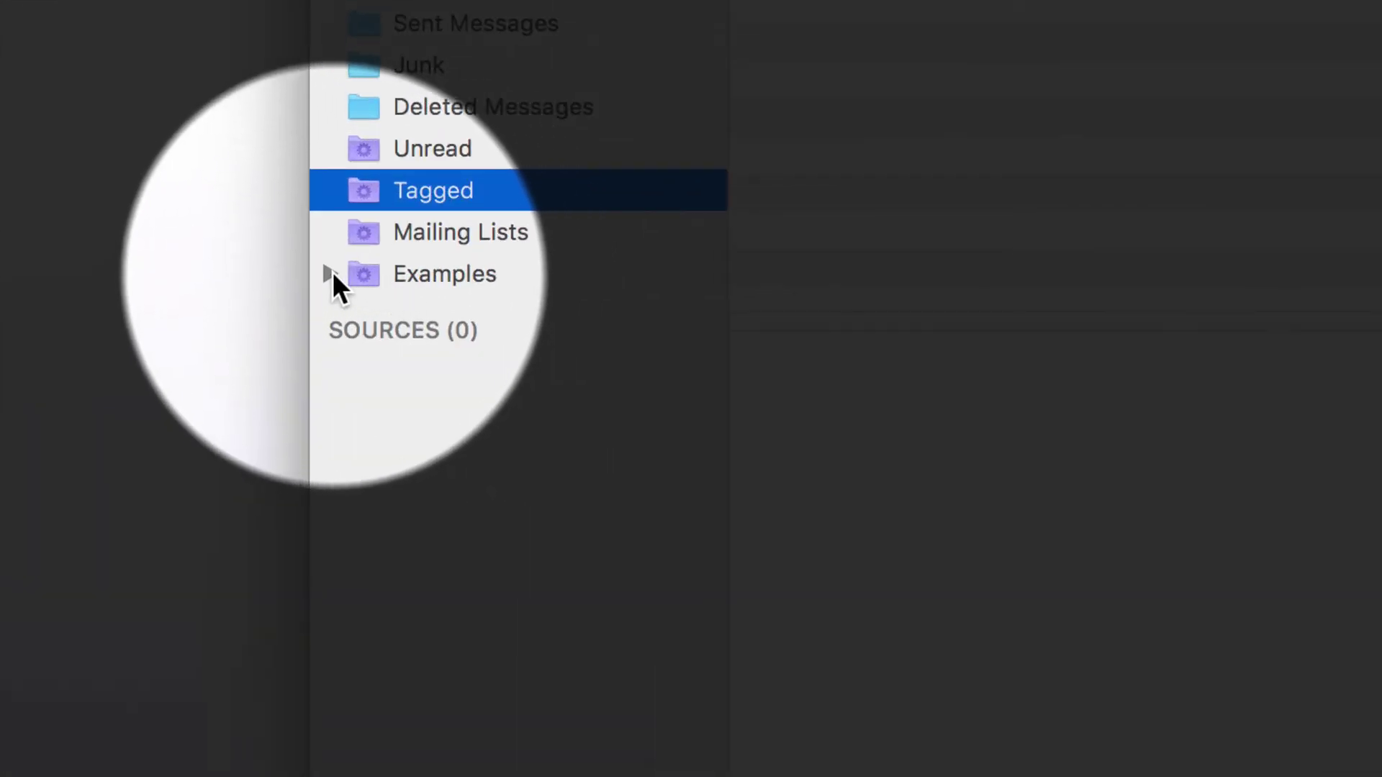
click(330, 274)
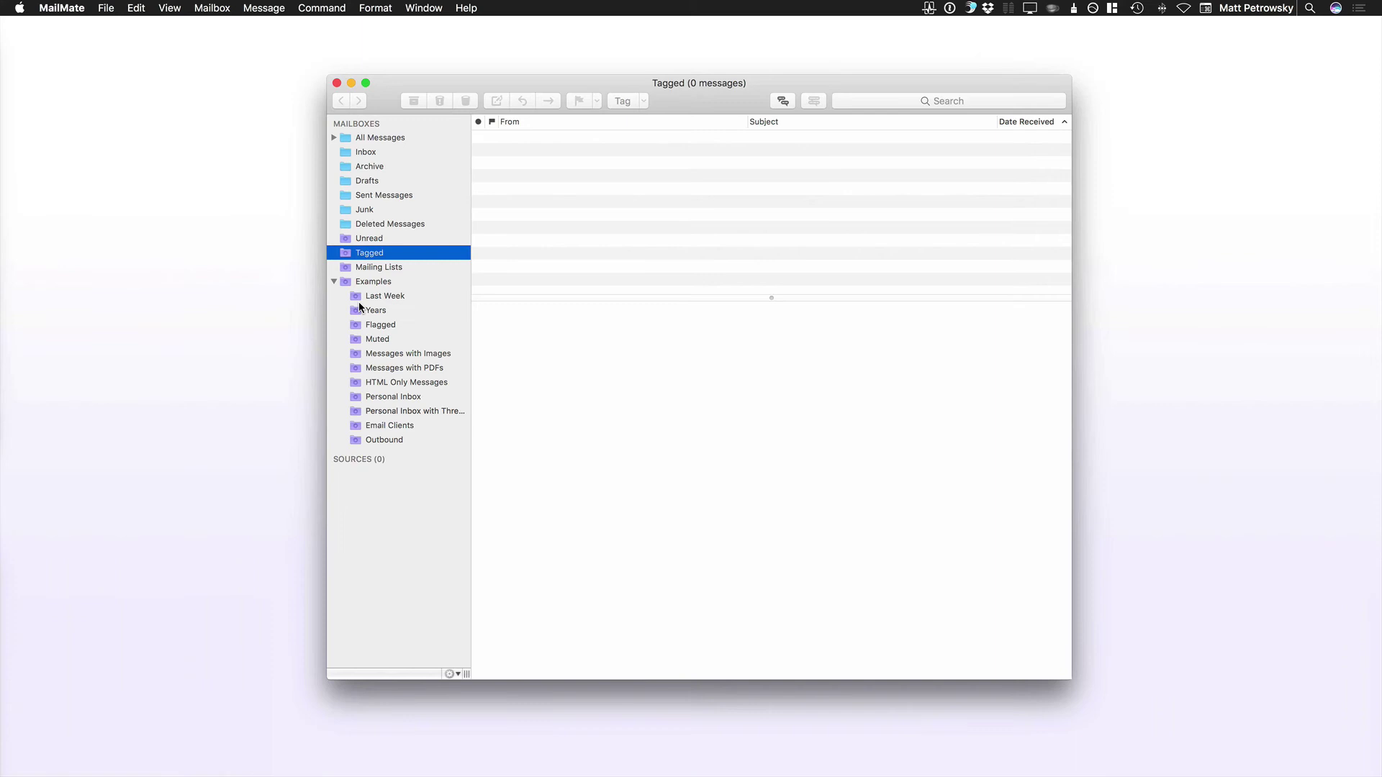
right_click(614, 124)
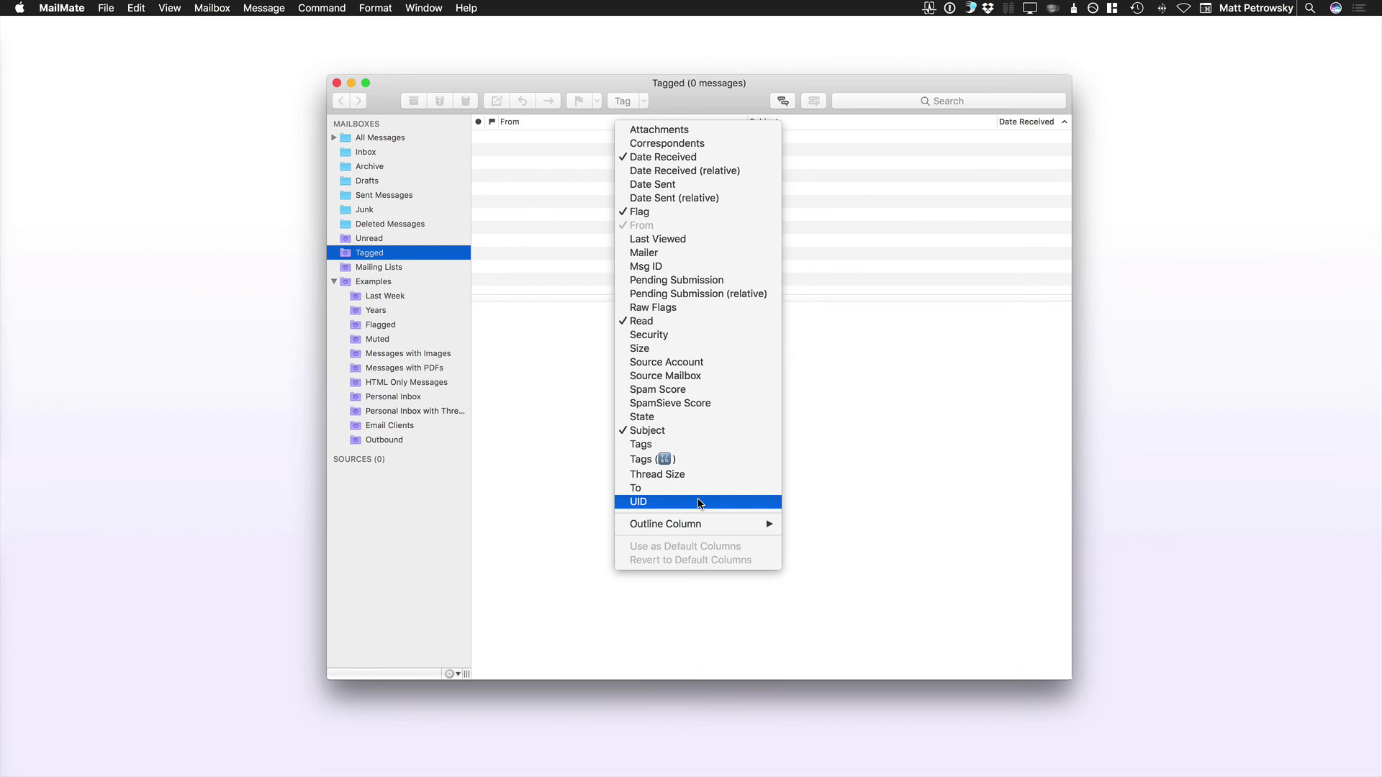
click(833, 450)
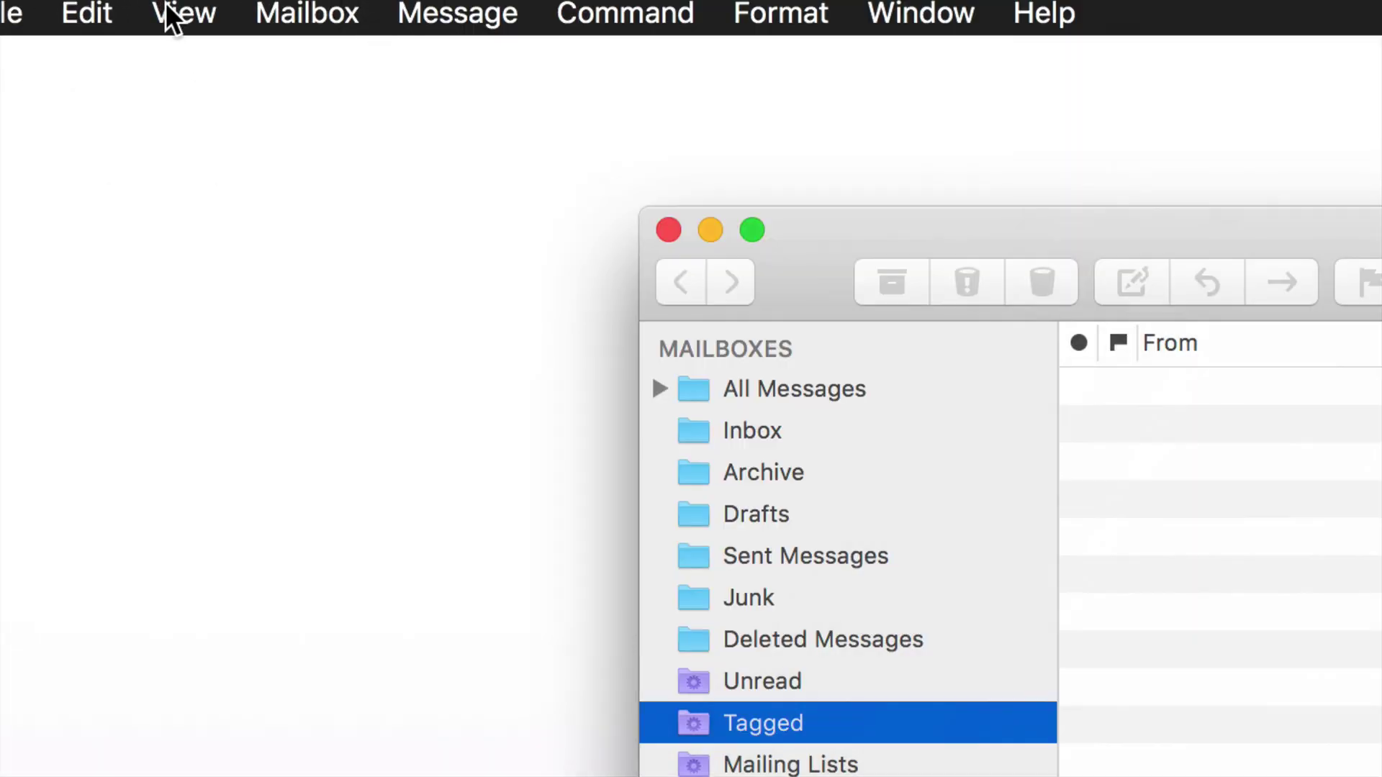
click(176, 13)
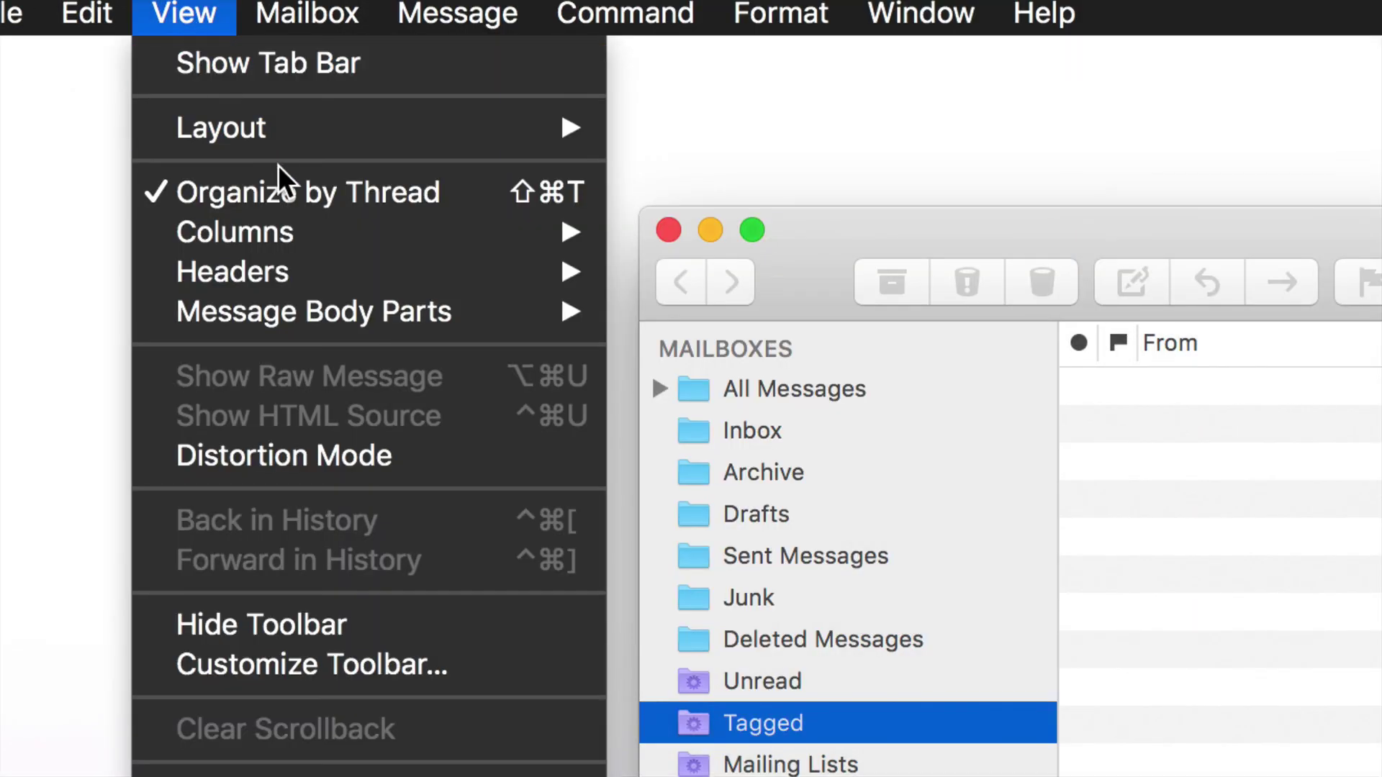
mouse_move(292, 139)
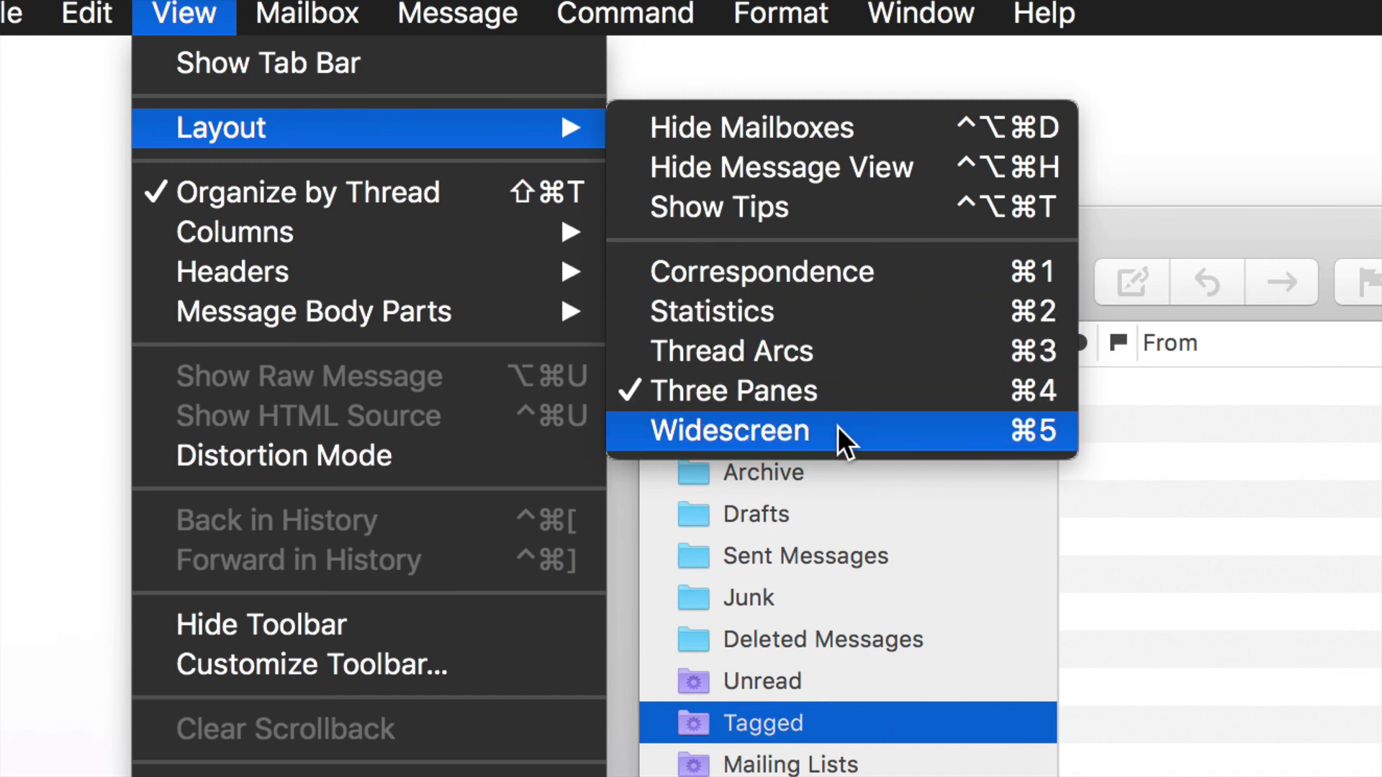
mouse_move(533, 230)
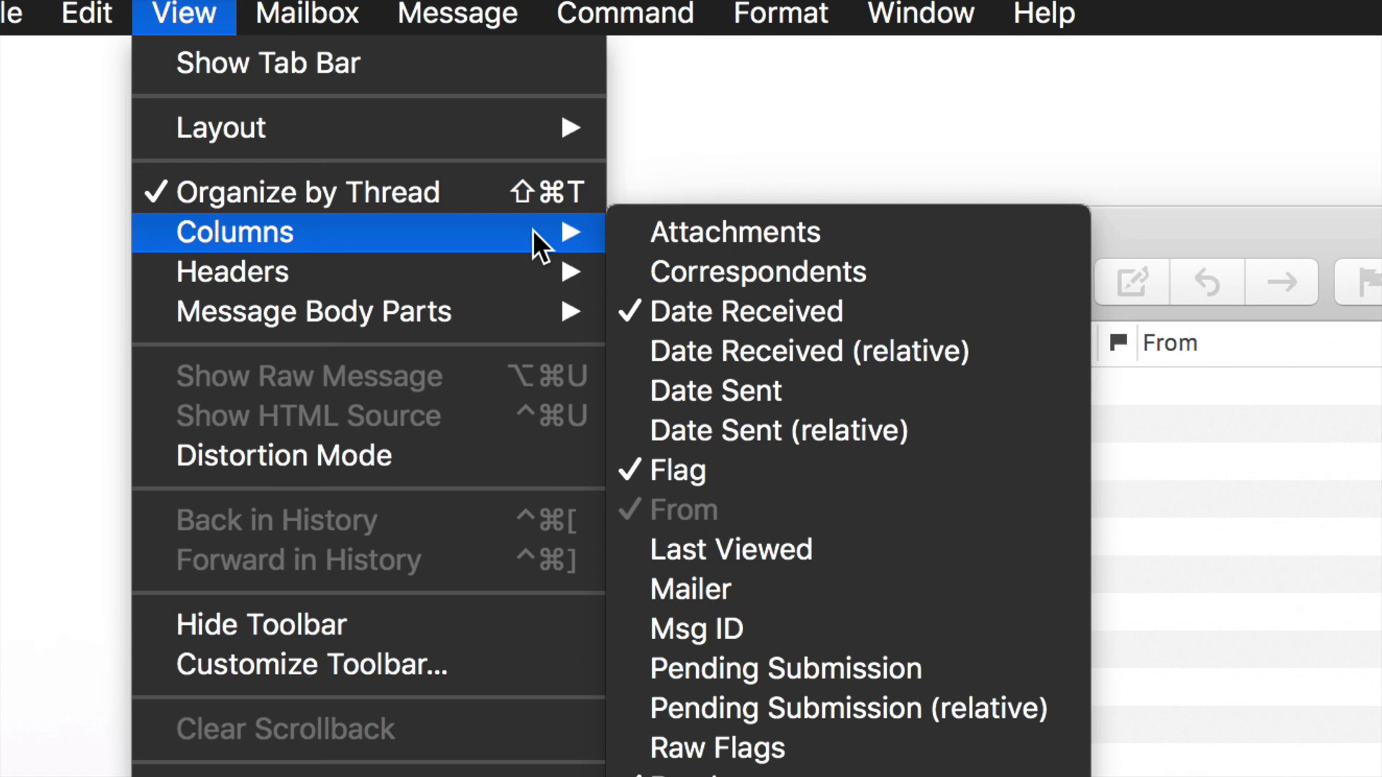
mouse_move(522, 266)
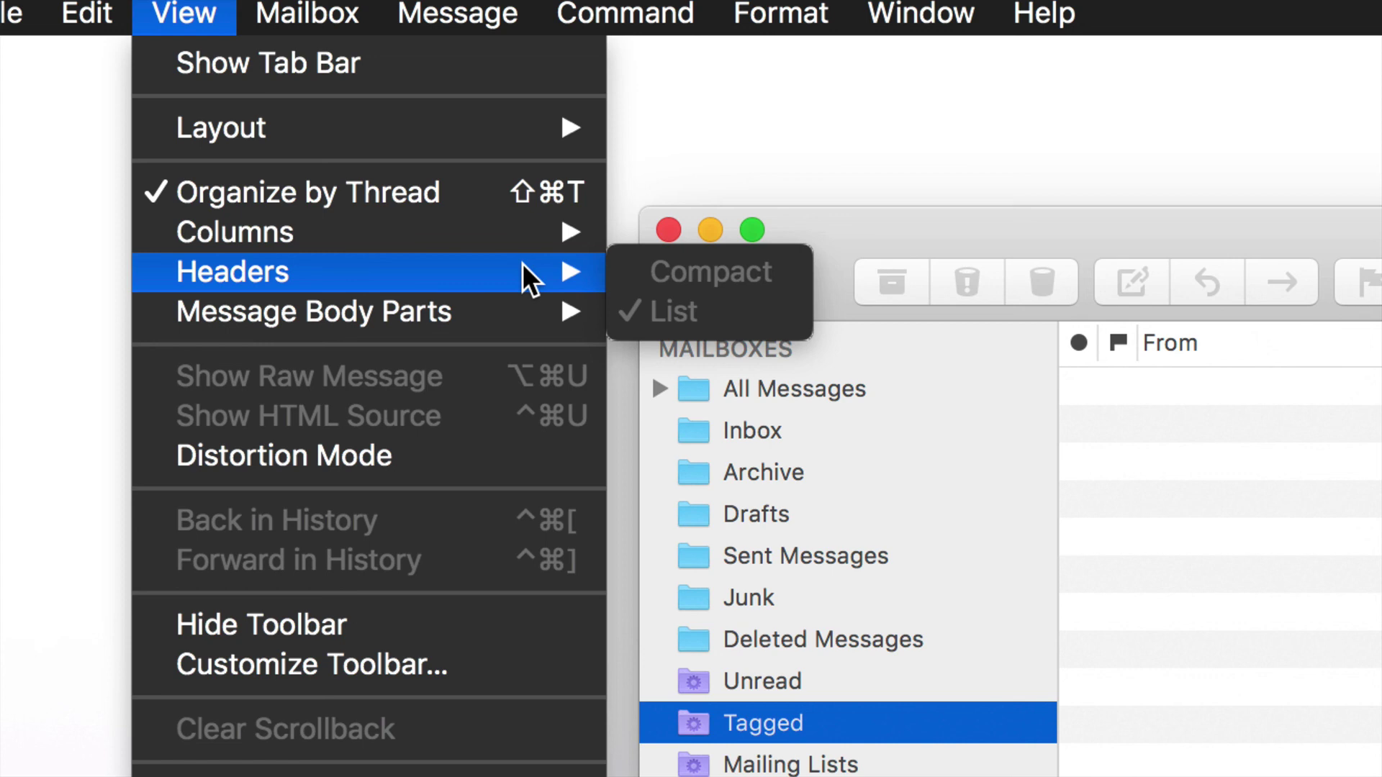
mouse_move(518, 302)
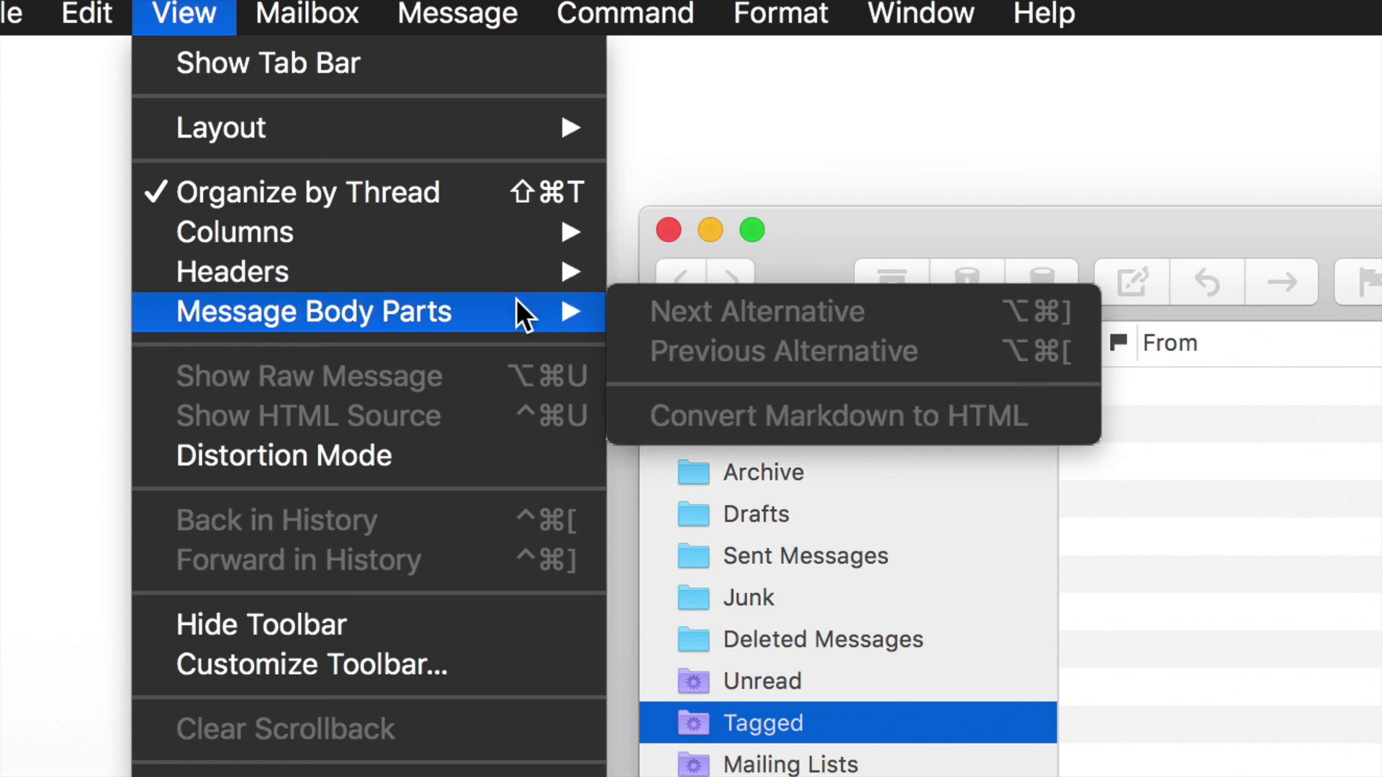
mouse_move(526, 134)
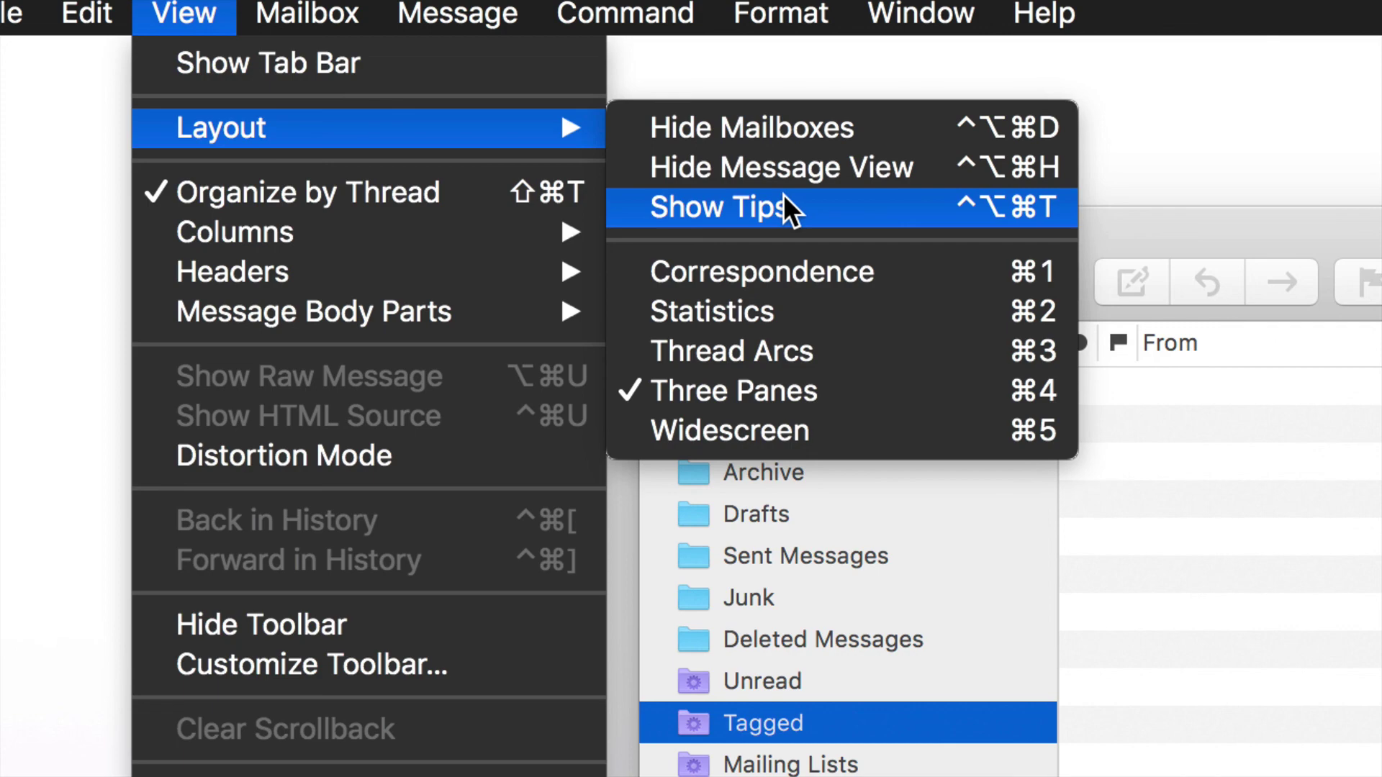
click(1123, 238)
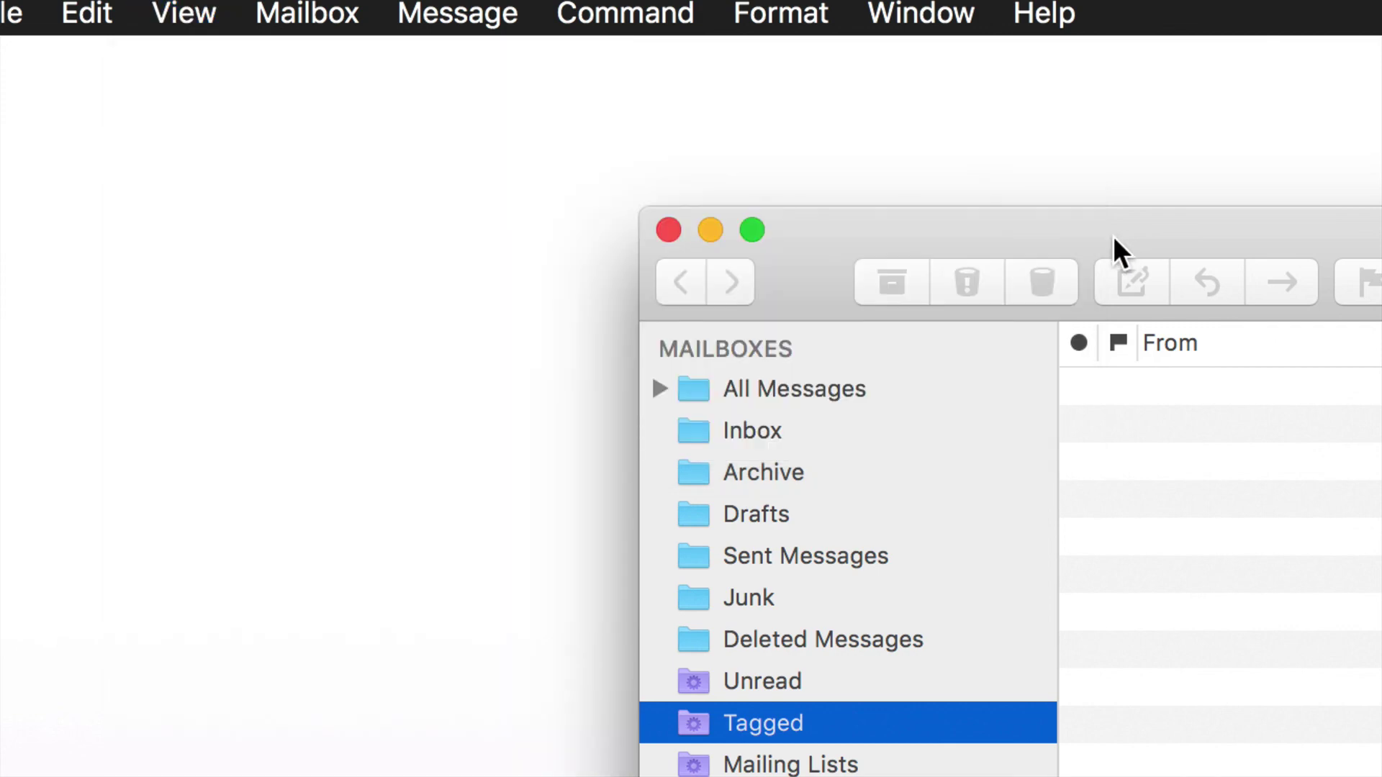